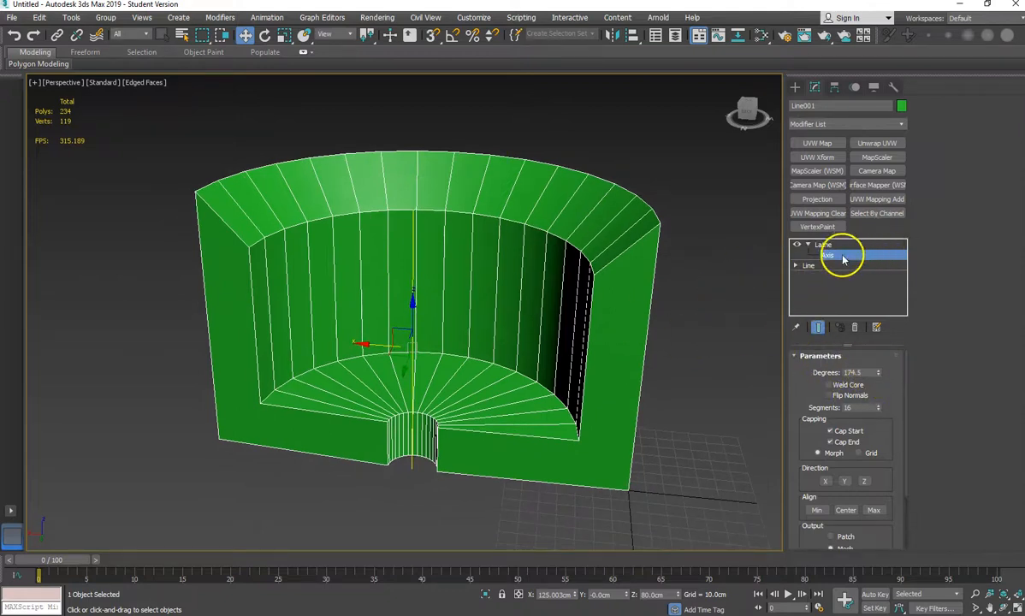
- Turn off the Lathe modifier and move only the line's pivot to about 109.6 cm in X, level with the profile's inner end
{"action": "left_click", "coordinate": [797, 245]}
{"action": "mouse_move", "coordinate": [631, 387]}
{"action": "middle_mouse_down", "text": "alt"}
{"action": "mouse_move", "coordinate": [675, 350]}
{"action": "mouse_move", "coordinate": [614, 385]}
{"action": "middle_mouse_up", "text": "alt"}
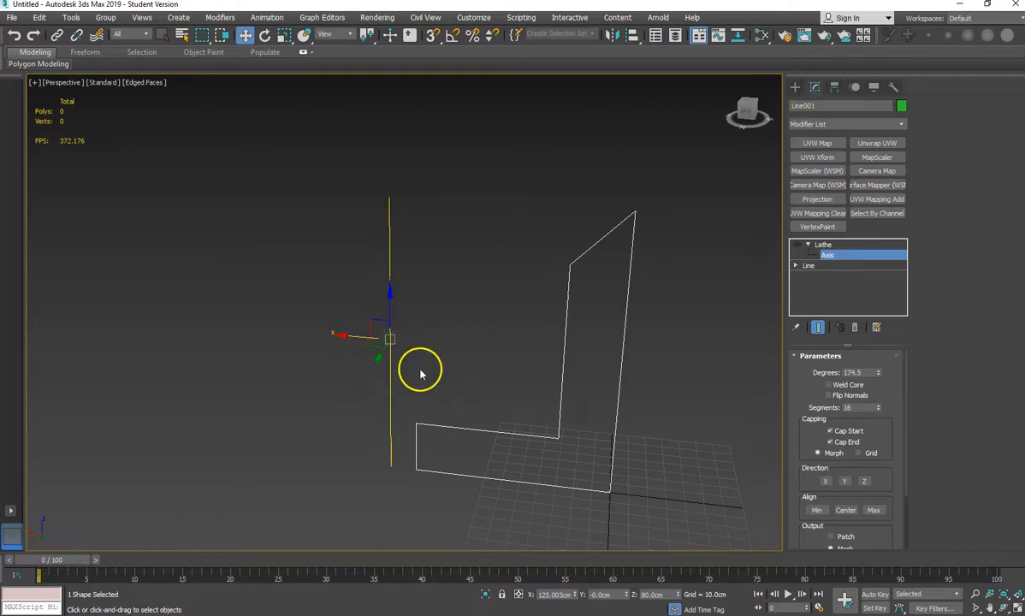
{"action": "left_click", "coordinate": [836, 88]}
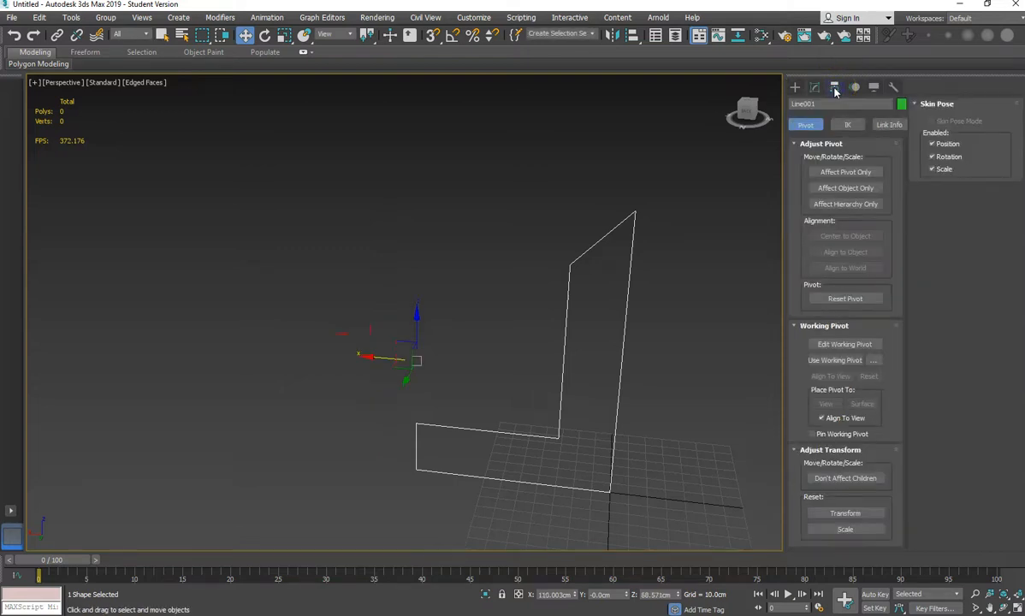
{"action": "left_click", "coordinate": [846, 172]}
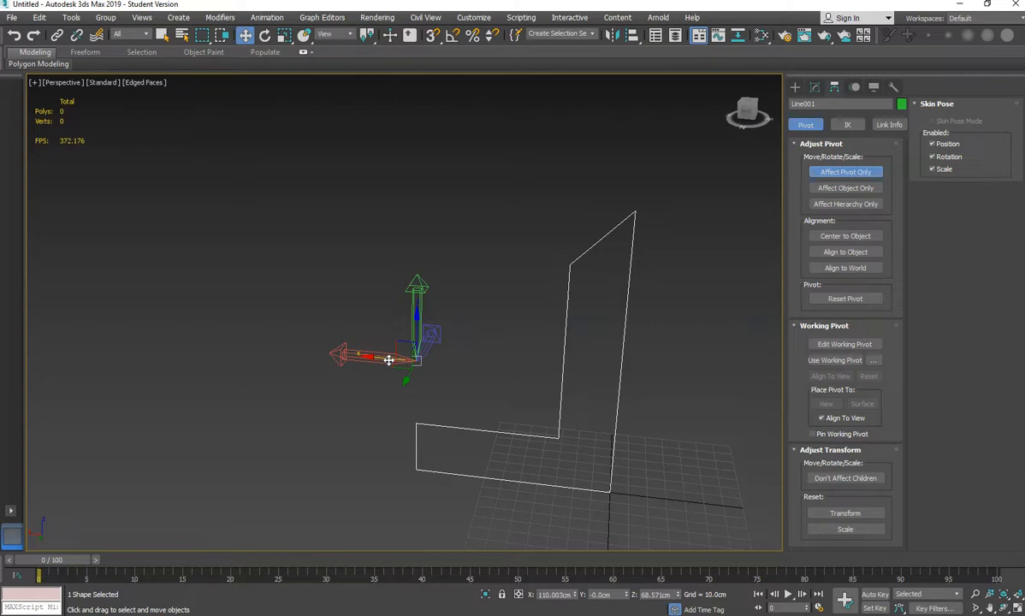
{"action": "mouse_move", "coordinate": [390, 360]}
{"action": "left_mouse_down"}
{"action": "mouse_move", "coordinate": [549, 357]}
{"action": "mouse_move", "coordinate": [384, 372]}
{"action": "left_mouse_up"}
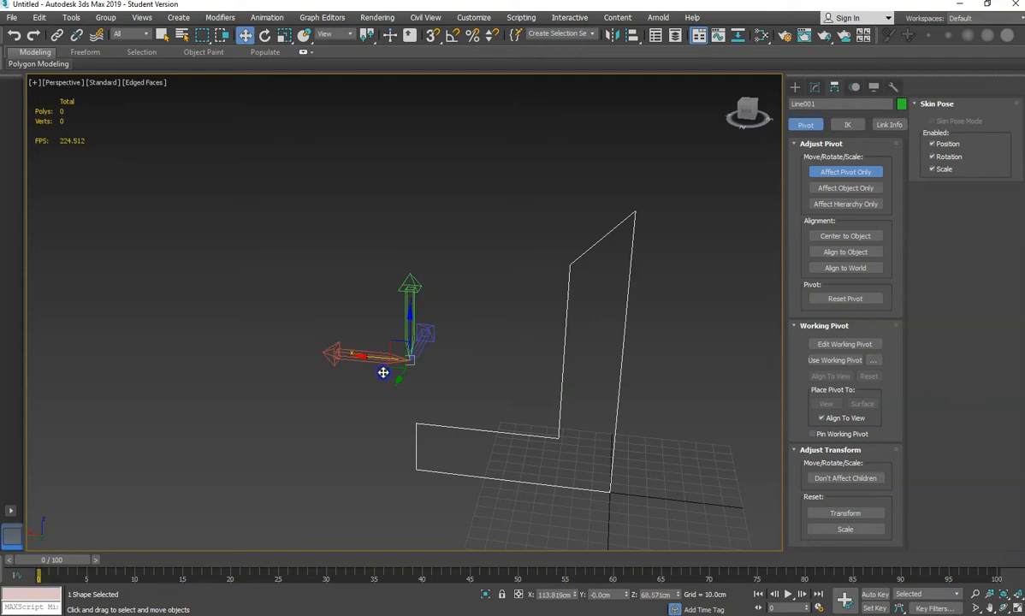
{"action": "key", "text": "f"}
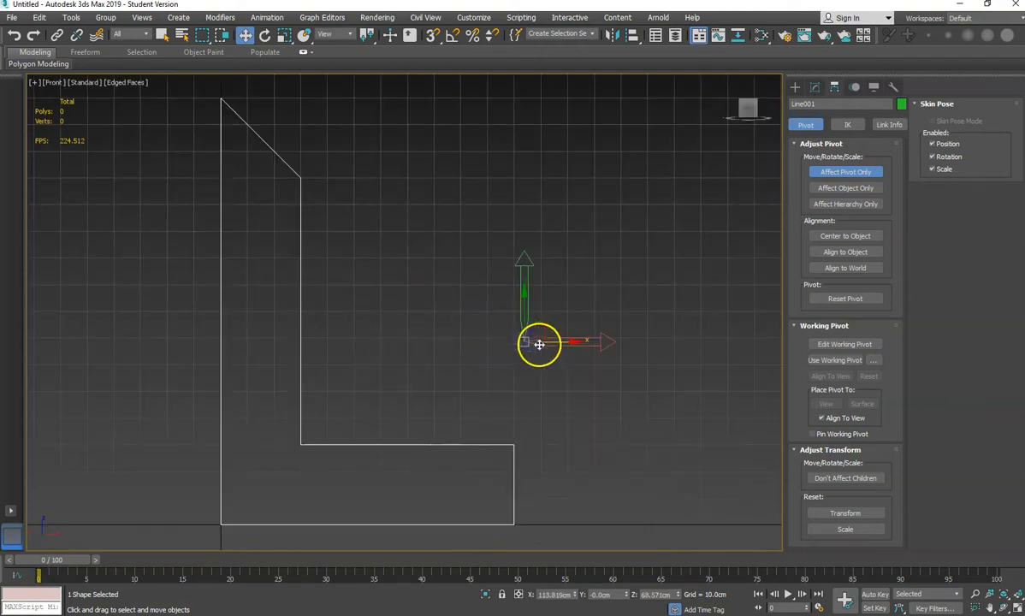
{"action": "left_click_drag", "start_coordinate": [546, 342], "coordinate": [536, 344]}
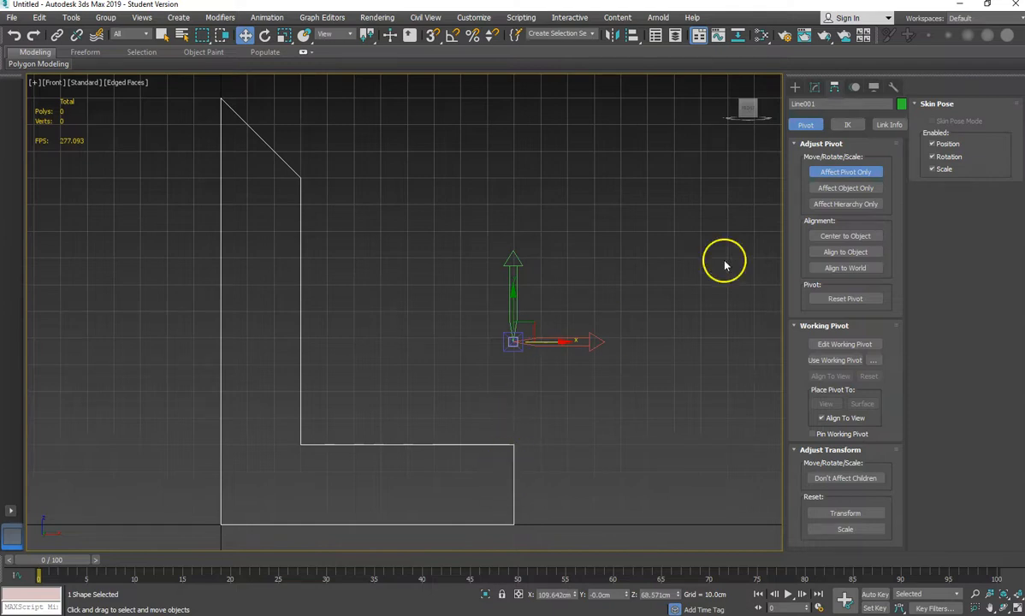
{"action": "left_click", "coordinate": [843, 174]}
{"action": "left_click", "coordinate": [814, 87]}
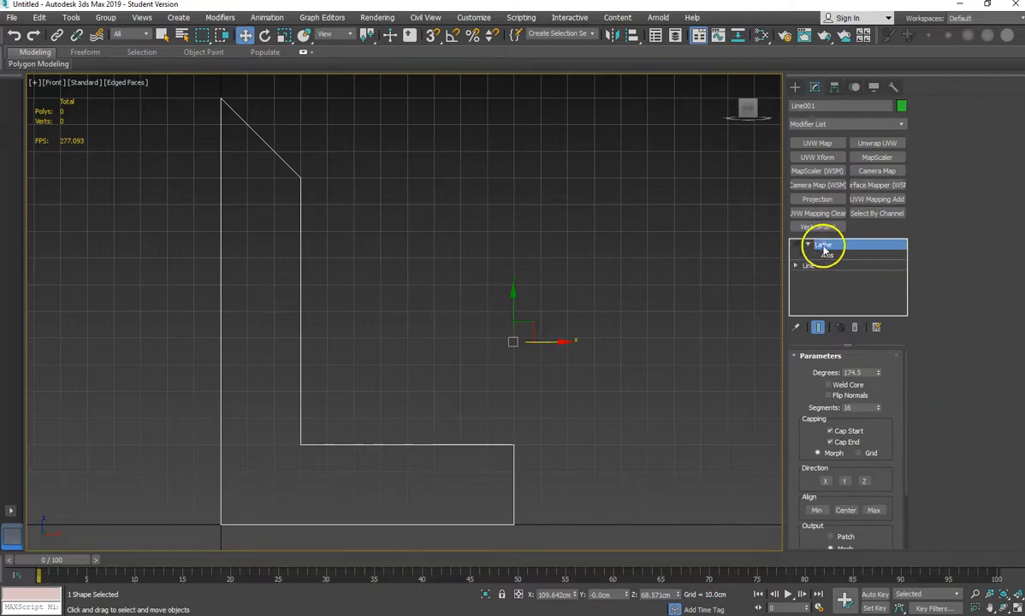
- Turn the Lathe modifier back on and view the half-revolved shape in perspective
{"action": "left_click", "coordinate": [797, 245]}
{"action": "middle_click_drag", "start_coordinate": [717, 281], "coordinate": [512, 370], "text": "alt"}
{"action": "scroll", "coordinate": [661, 329], "scroll_direction": "down", "scroll_amount": 2}
{"action": "key", "text": "p"}
{"action": "middle_click_drag", "start_coordinate": [604, 353], "coordinate": [633, 381], "text": "alt"}
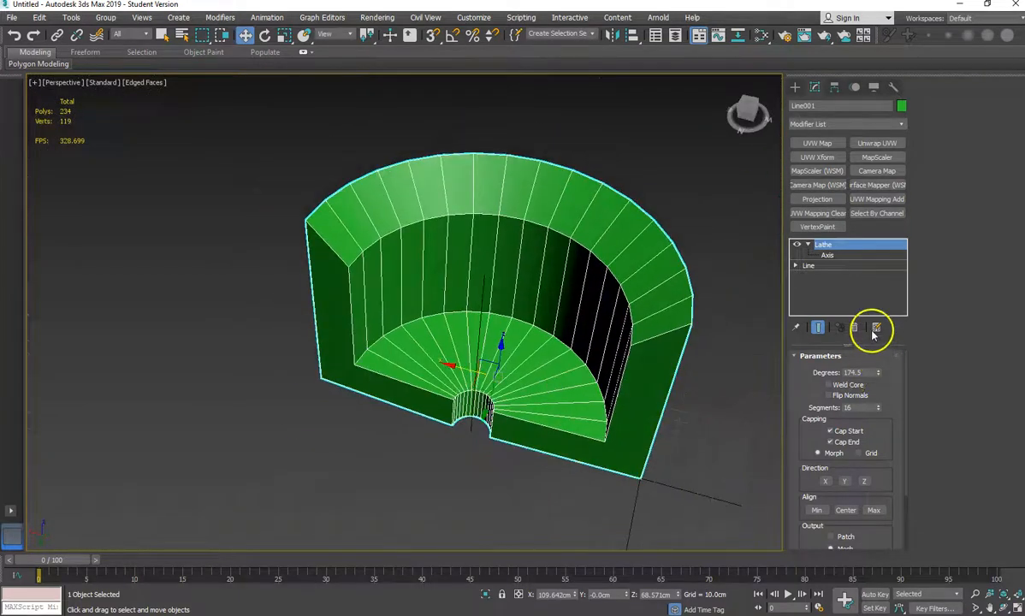
- Vary the Lathe degrees down to 0 and back up to 169.5
{"action": "left_click_drag", "start_coordinate": [877, 373], "coordinate": [876, 390]}
{"action": "left_click_drag", "start_coordinate": [876, 342], "coordinate": [807, 599]}
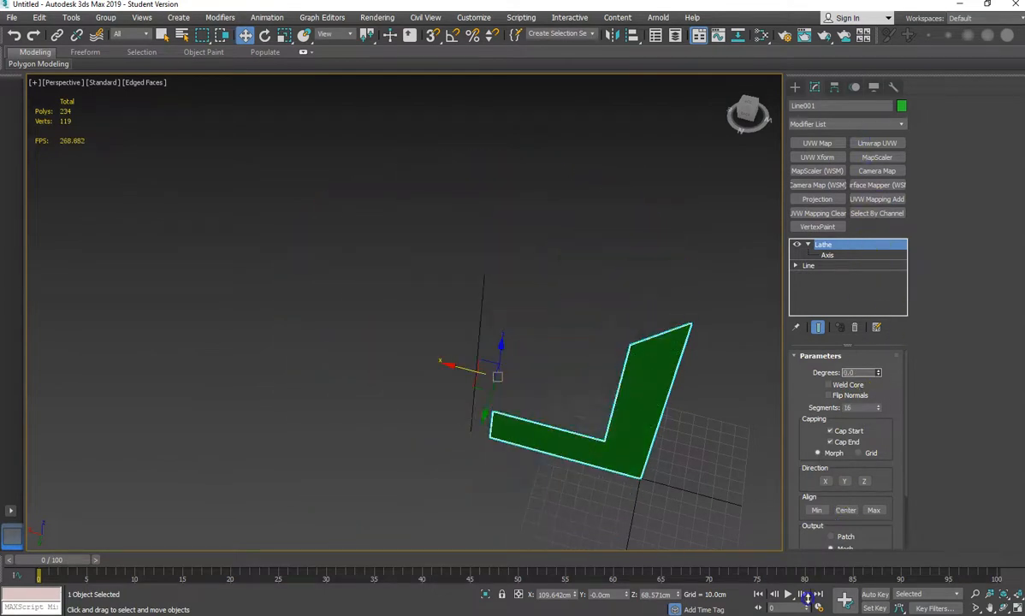
{"action": "left_click_drag", "start_coordinate": [819, 421], "coordinate": [779, 383]}
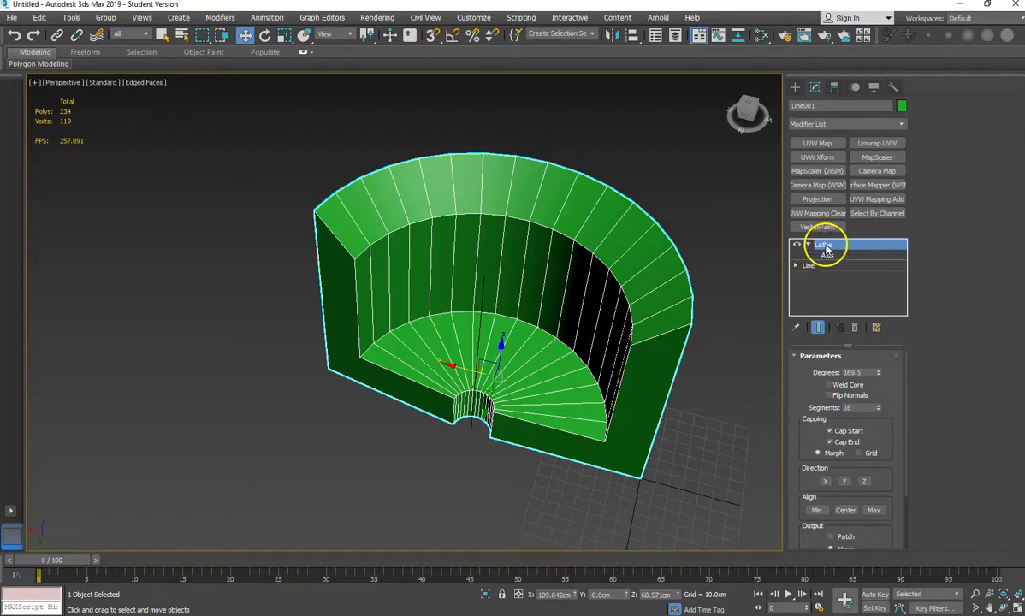
- Move the Lathe's axis along X to about -19.7 cm, on the other side of the profile
{"action": "left_click", "coordinate": [828, 256]}
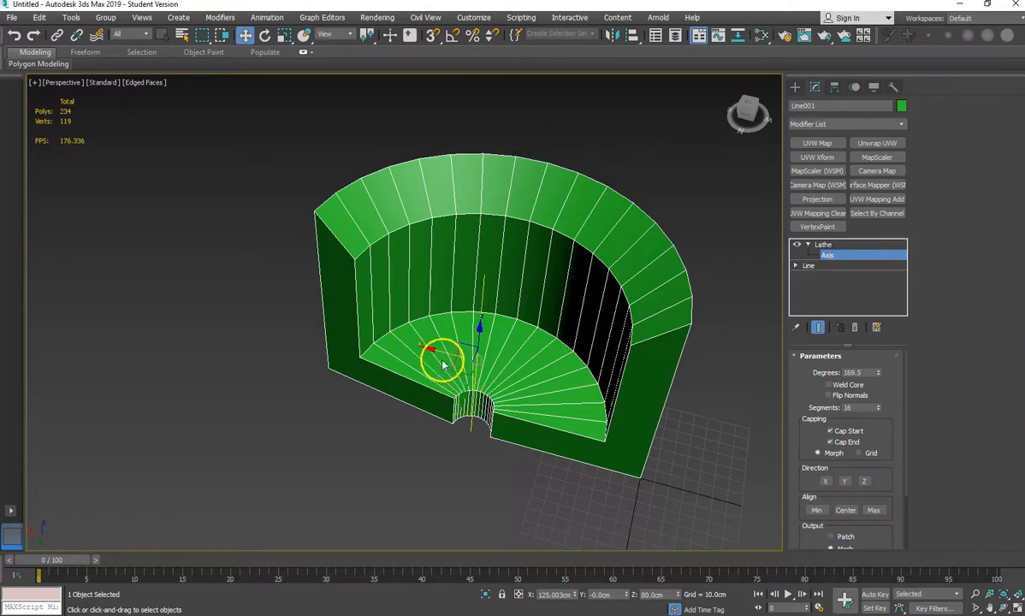
{"action": "left_click_drag", "start_coordinate": [441, 351], "coordinate": [595, 325]}
{"action": "middle_click_drag", "start_coordinate": [595, 325], "coordinate": [459, 308], "text": "alt"}
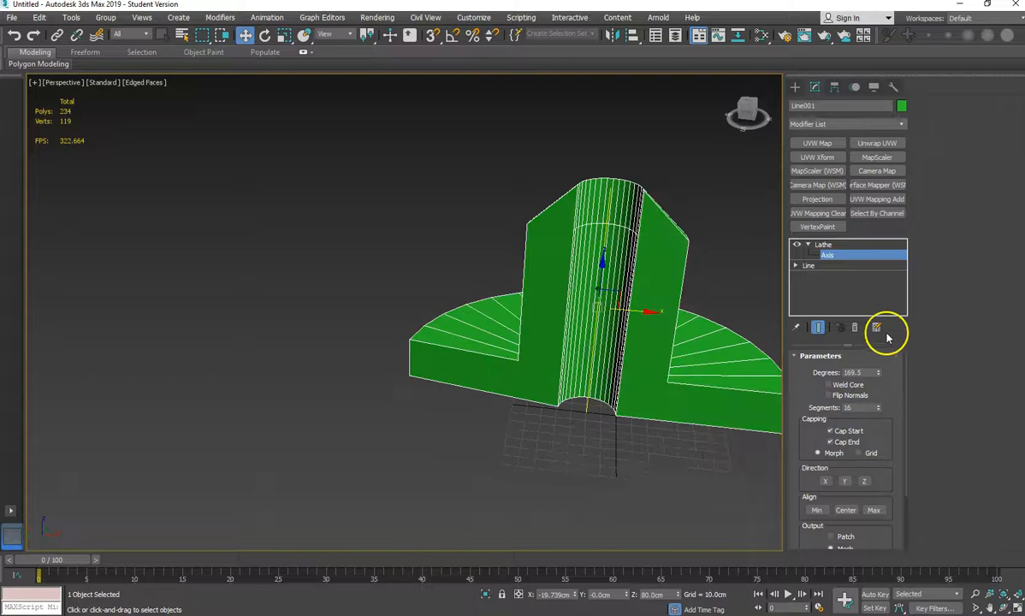
- Set the Lathe degrees to 360 and inspect the complete revolved solid
{"action": "left_click_drag", "start_coordinate": [879, 373], "coordinate": [885, 126]}
{"action": "middle_click_drag", "start_coordinate": [599, 321], "coordinate": [540, 295], "text": "alt"}
{"action": "scroll", "coordinate": [596, 304], "scroll_direction": "down", "scroll_amount": 2}
{"action": "middle_click_drag", "start_coordinate": [625, 307], "coordinate": [516, 354]}
{"action": "scroll", "coordinate": [539, 404], "scroll_direction": "up", "scroll_amount": 4}
{"action": "scroll", "coordinate": [542, 400], "scroll_direction": "down", "scroll_amount": 3}
{"action": "scroll", "coordinate": [518, 368], "scroll_direction": "down", "scroll_amount": 3}
{"action": "scroll", "coordinate": [515, 377], "scroll_direction": "up", "scroll_amount": 1}
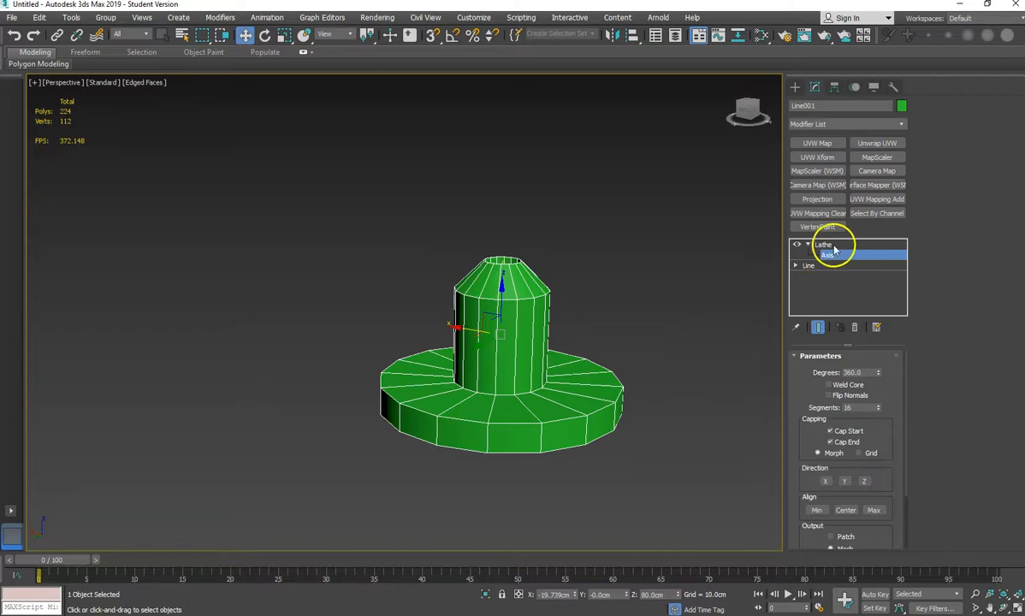
- Delete the lathed object and start the spline Line tool in the Front view
{"action": "left_click_drag", "start_coordinate": [345, 207], "coordinate": [386, 351]}
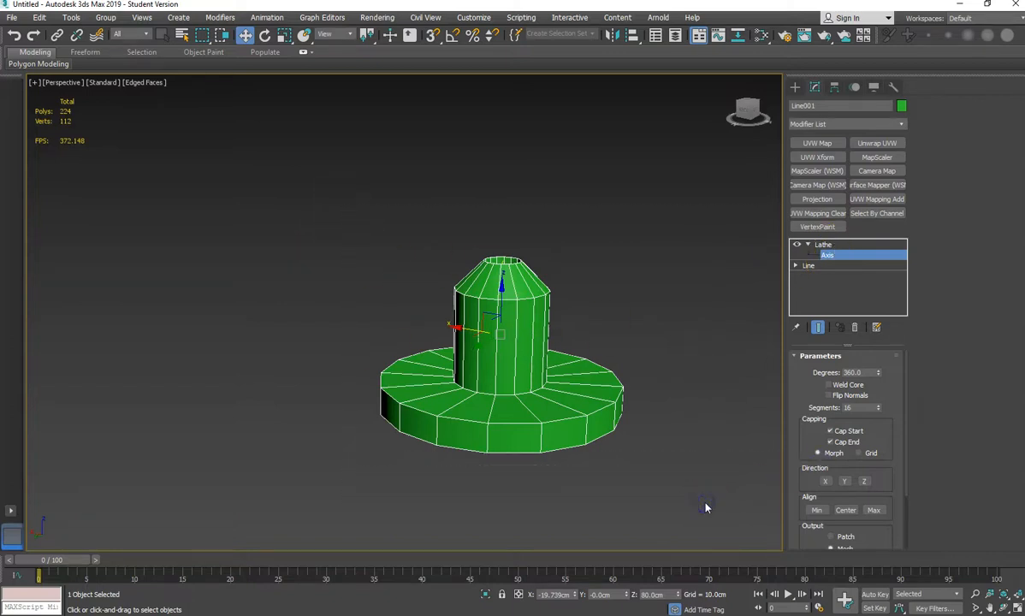
{"action": "key", "text": "Delete"}
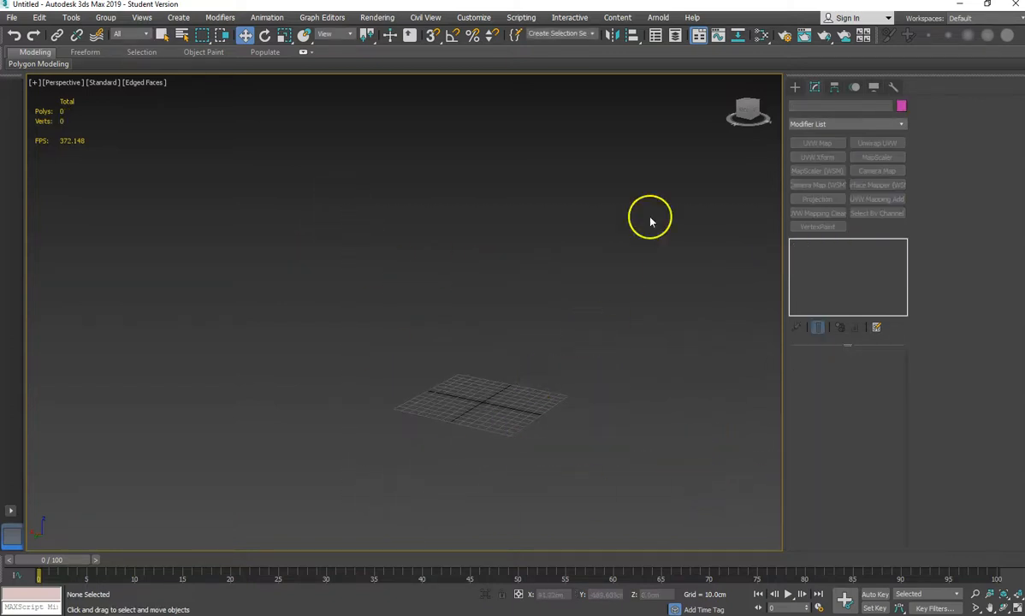
{"action": "left_click", "coordinate": [795, 86]}
{"action": "key", "text": "f"}
{"action": "middle_click_drag", "start_coordinate": [614, 266], "coordinate": [626, 225]}
{"action": "scroll", "coordinate": [575, 249], "scroll_direction": "down", "scroll_amount": 2}
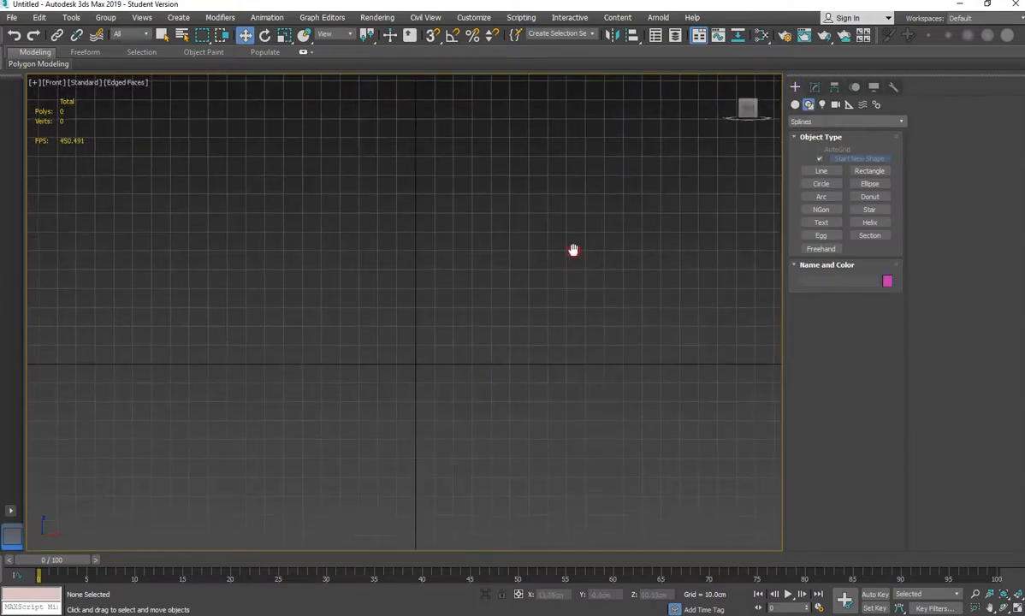
{"action": "left_click", "coordinate": [821, 170]}
{"action": "middle_click_drag", "start_coordinate": [465, 261], "coordinate": [446, 279]}
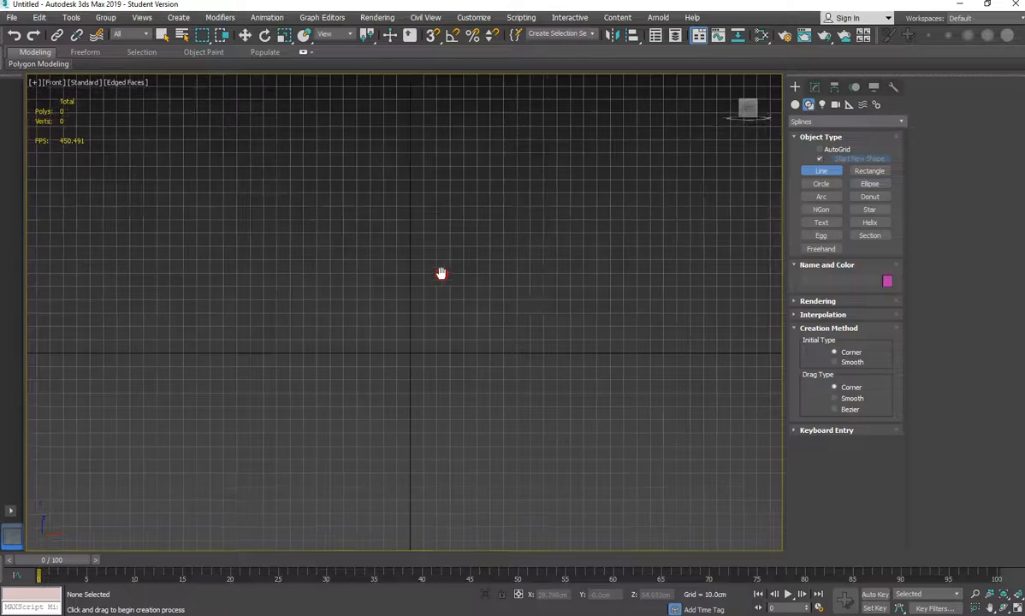
{"action": "left_click", "coordinate": [414, 191]}
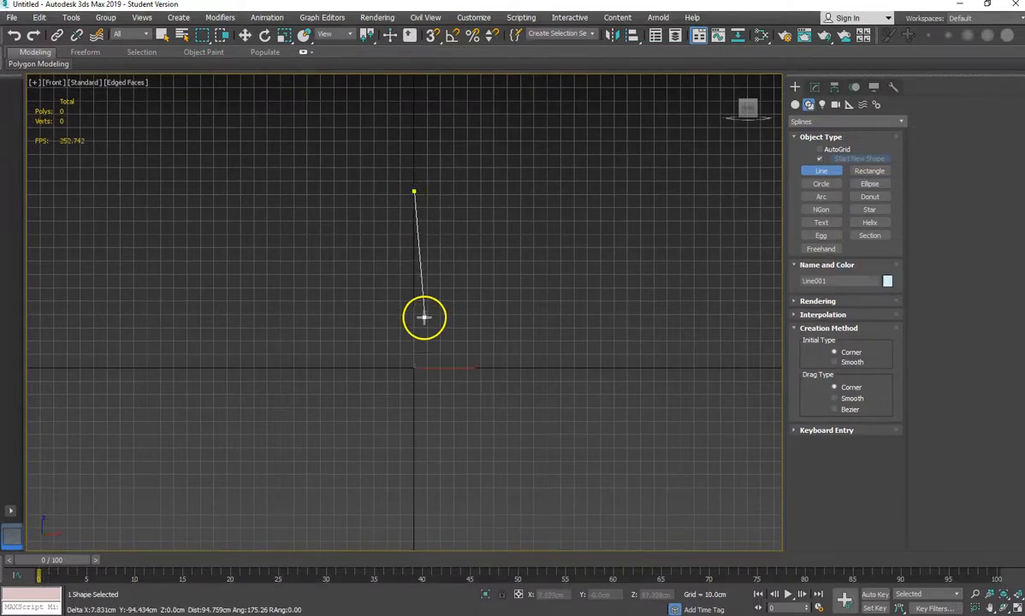
{"action": "left_click", "coordinate": [432, 306]}
{"action": "left_click", "coordinate": [514, 371]}
{"action": "right_click", "coordinate": [524, 485]}
{"action": "key", "text": "Delete"}
- Turn on grid snapping and draw a goblet's outer half profile from X 0, Z 160 cm through X 50, Z 60 cm down towards the base
{"action": "key", "text": "s"}
{"action": "left_click", "coordinate": [414, 155]}
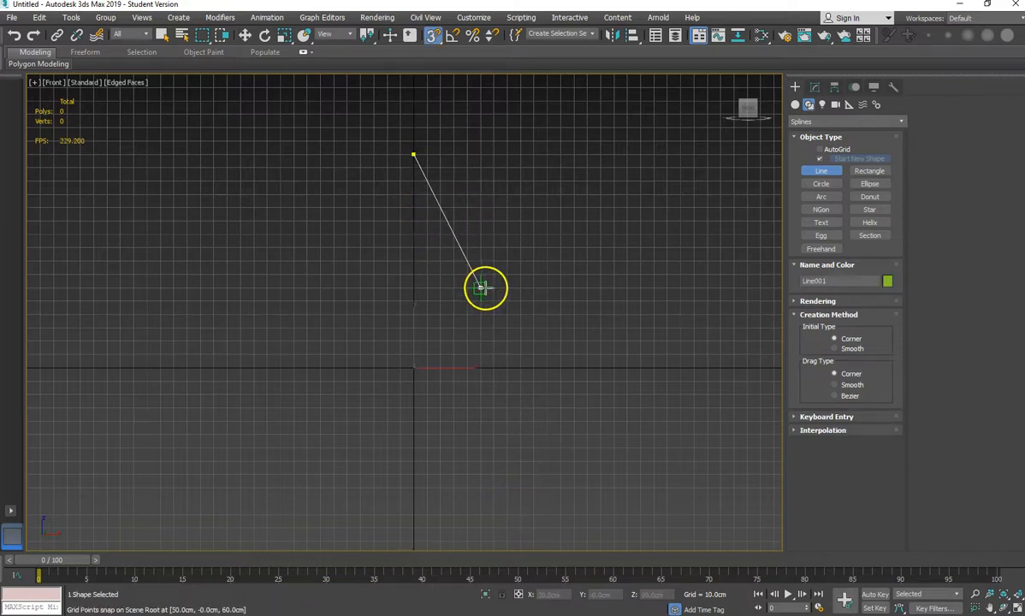
{"action": "left_click", "coordinate": [481, 288]}
{"action": "left_click", "coordinate": [561, 368]}
{"action": "scroll", "coordinate": [585, 463], "scroll_direction": "down", "scroll_amount": 2}
{"action": "left_click", "coordinate": [575, 461]}
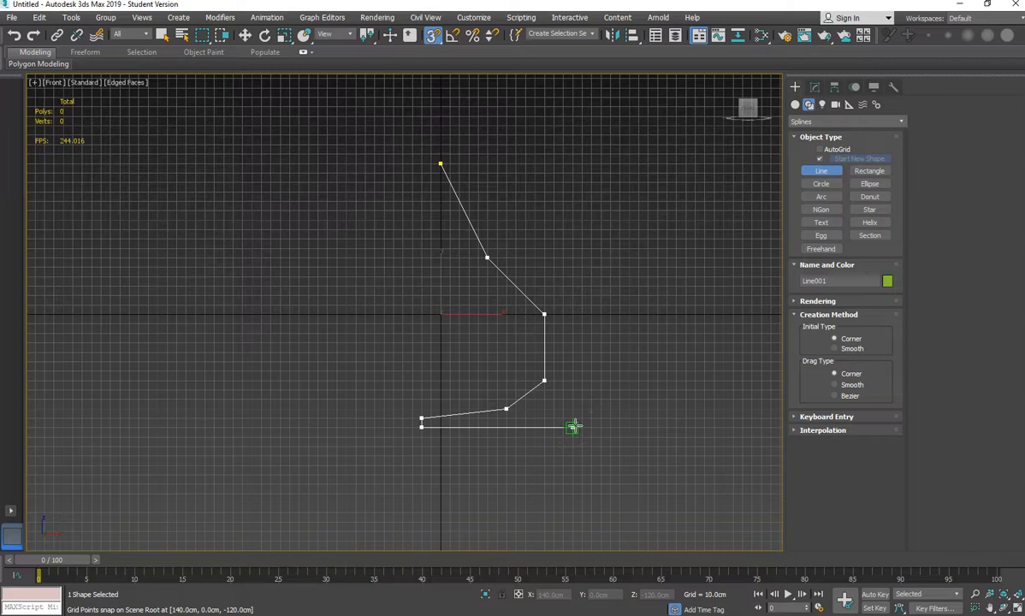
- Draw the base underside at Z -120 cm, the vertical centre edge and the inner bowl edge through X 60, Z 70 cm, and close the spline
{"action": "left_click_drag", "start_coordinate": [572, 426], "coordinate": [550, 426]}
{"action": "left_click_drag", "start_coordinate": [571, 324], "coordinate": [554, 304]}
{"action": "left_click", "coordinate": [506, 256]}
{"action": "left_click_drag", "start_coordinate": [506, 256], "coordinate": [497, 250]}
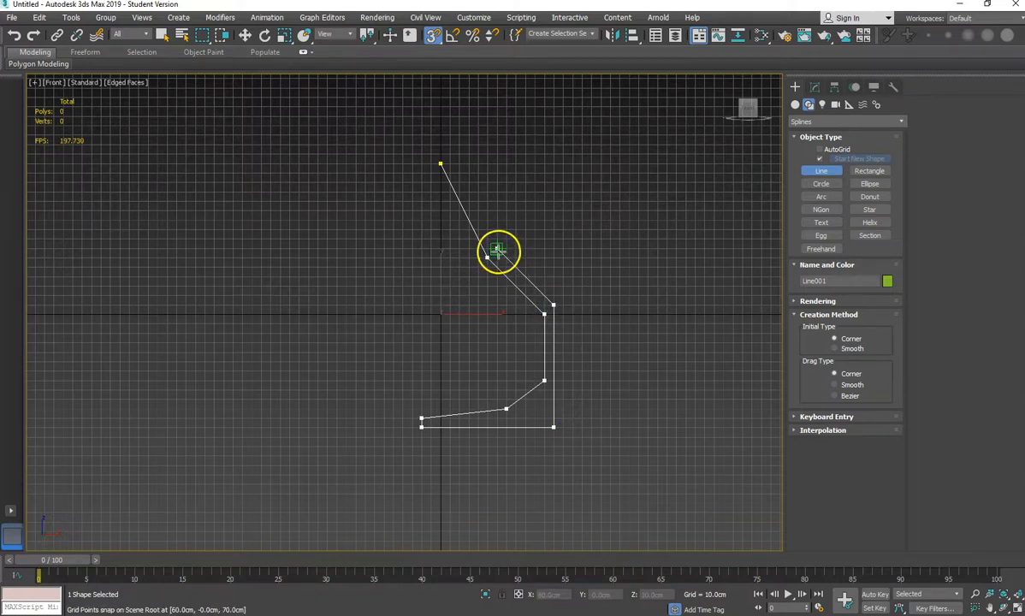
{"action": "left_click_drag", "start_coordinate": [458, 172], "coordinate": [440, 163]}
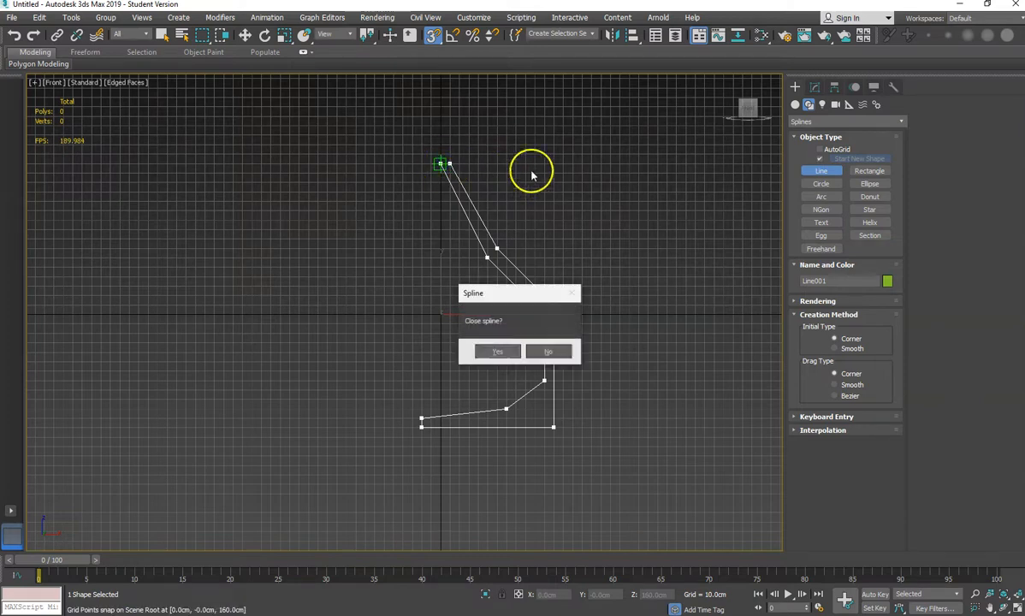
{"action": "left_click", "coordinate": [495, 350]}
- Examine the closed goblet profile in the perspective and Front views
{"action": "middle_click_drag", "start_coordinate": [527, 390], "coordinate": [692, 389], "text": "alt"}
{"action": "key", "text": "p"}
{"action": "key", "text": "f"}
{"action": "middle_click_drag", "start_coordinate": [495, 356], "coordinate": [506, 223]}
{"action": "scroll", "coordinate": [506, 222], "scroll_direction": "down", "scroll_amount": 1}
{"action": "scroll", "coordinate": [503, 306], "scroll_direction": "down", "scroll_amount": 1}
{"action": "middle_click_drag", "start_coordinate": [504, 306], "coordinate": [484, 338]}
{"action": "scroll", "coordinate": [486, 338], "scroll_direction": "up", "scroll_amount": 1}
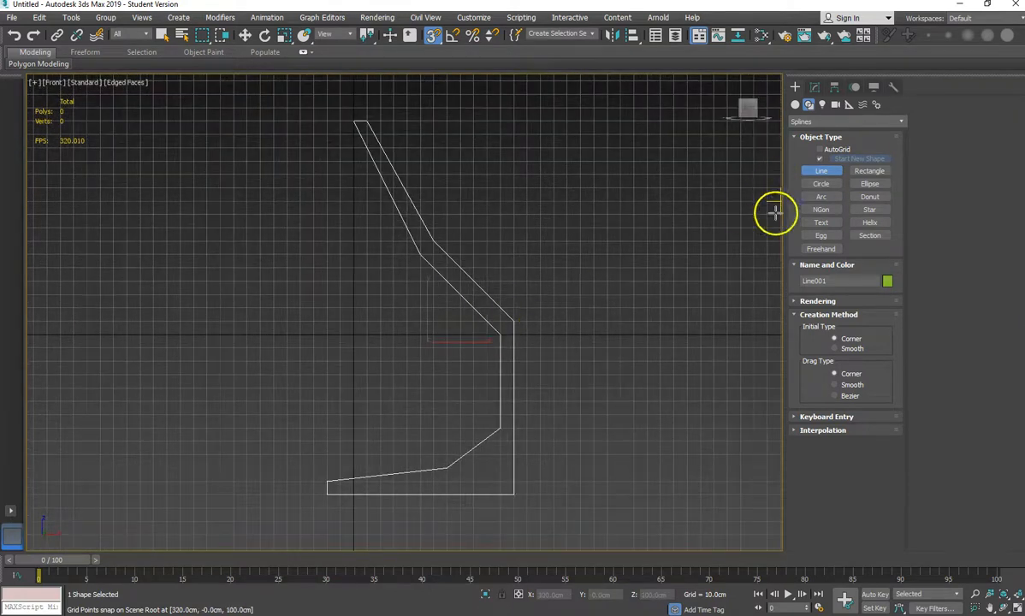
- Leave line creation, turn off snapping and move only the profile's pivot along X to about 119.9 cm, onto its vertical centre edge
{"action": "left_click", "coordinate": [815, 87]}
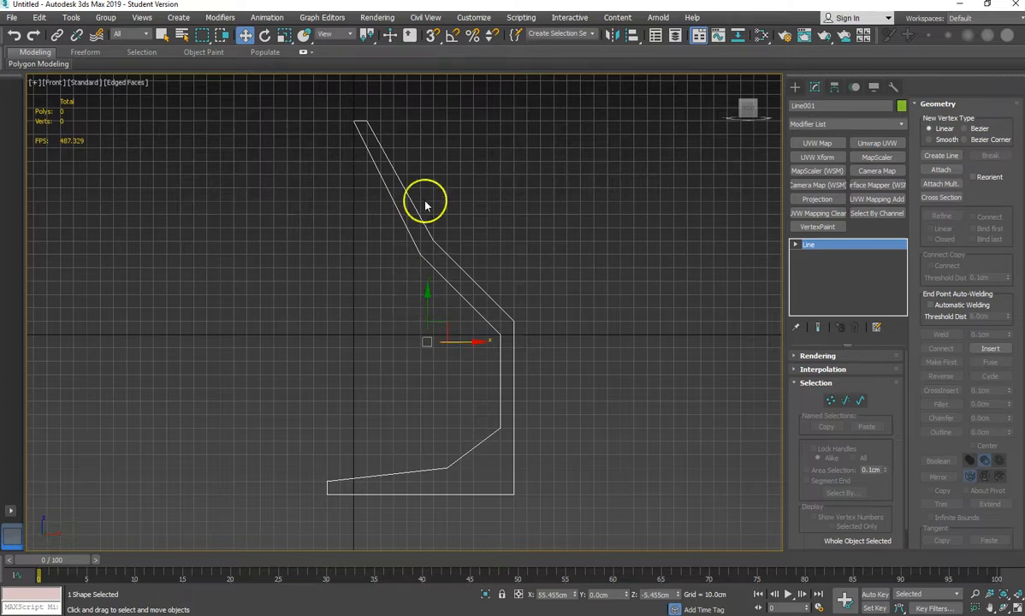
{"action": "left_click", "coordinate": [836, 87]}
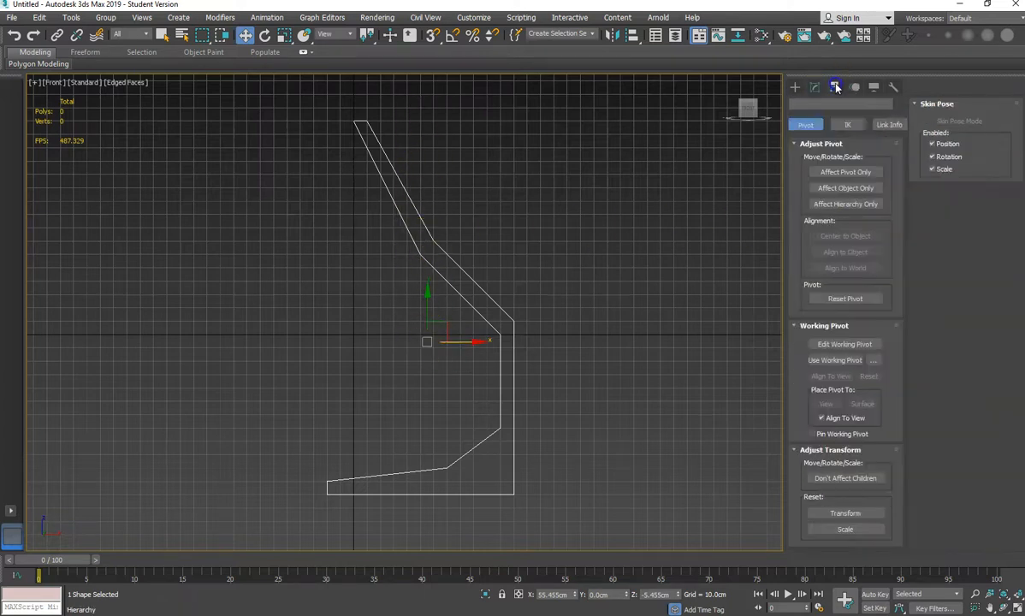
{"action": "left_click", "coordinate": [842, 173]}
{"action": "left_click_drag", "start_coordinate": [446, 343], "coordinate": [535, 346]}
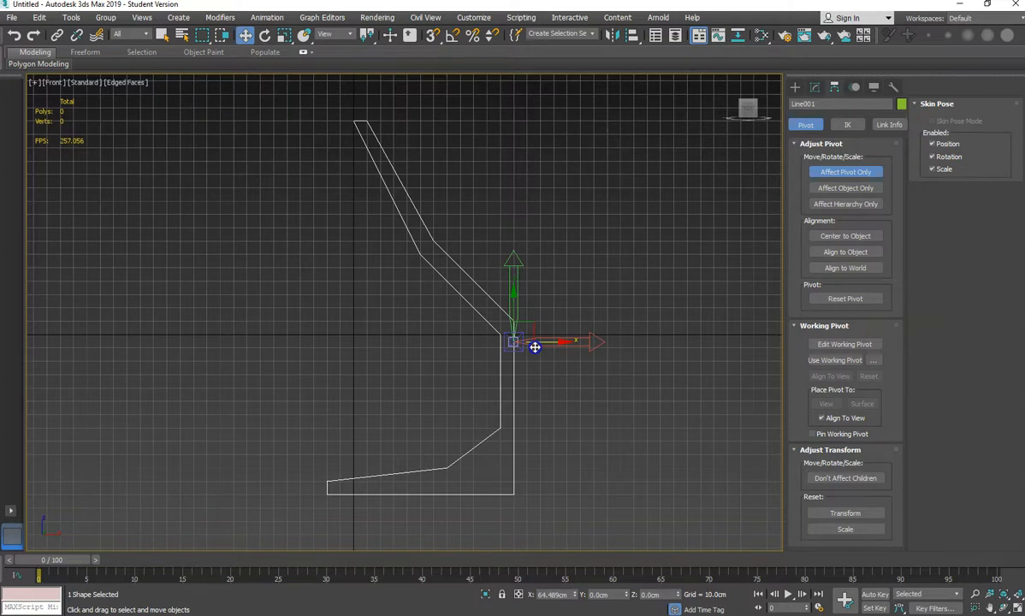
{"action": "left_click", "coordinate": [853, 174]}
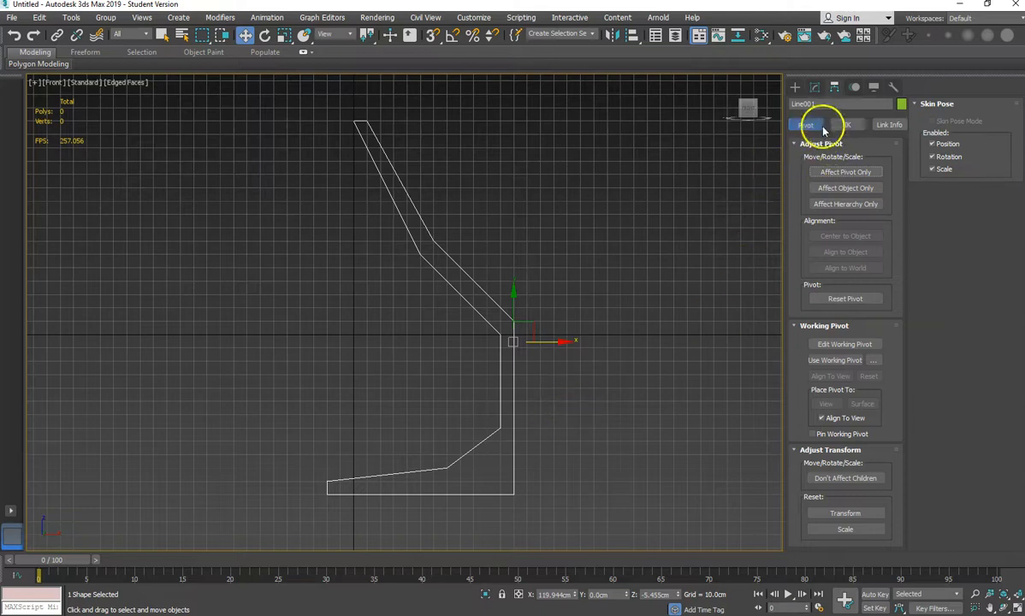
- Apply a Lathe modifier to the goblet profile and view the result in perspective
{"action": "left_click", "coordinate": [814, 87]}
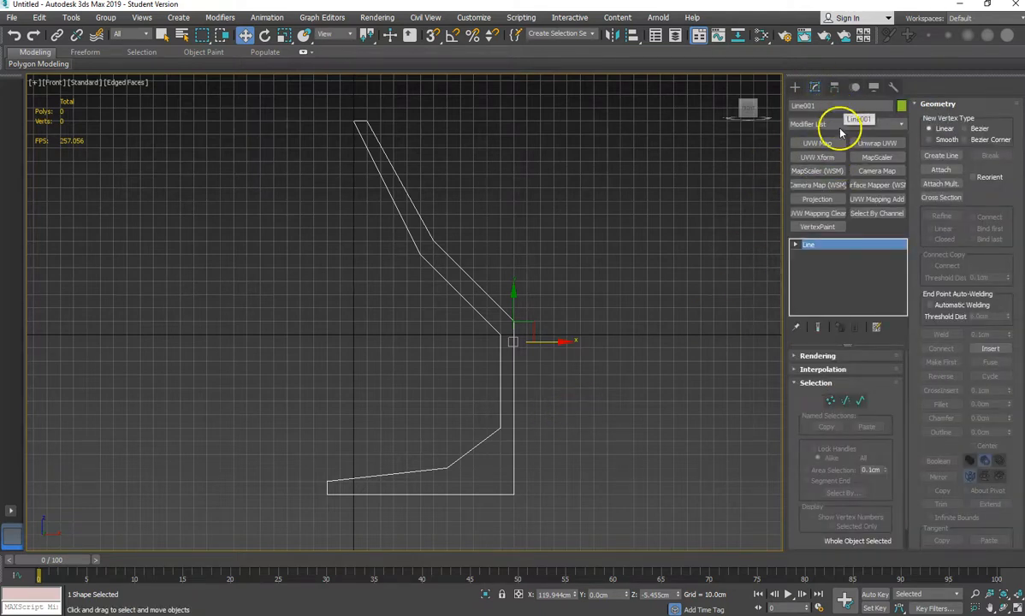
{"action": "left_click", "coordinate": [838, 125]}
{"action": "key", "text": "l"}
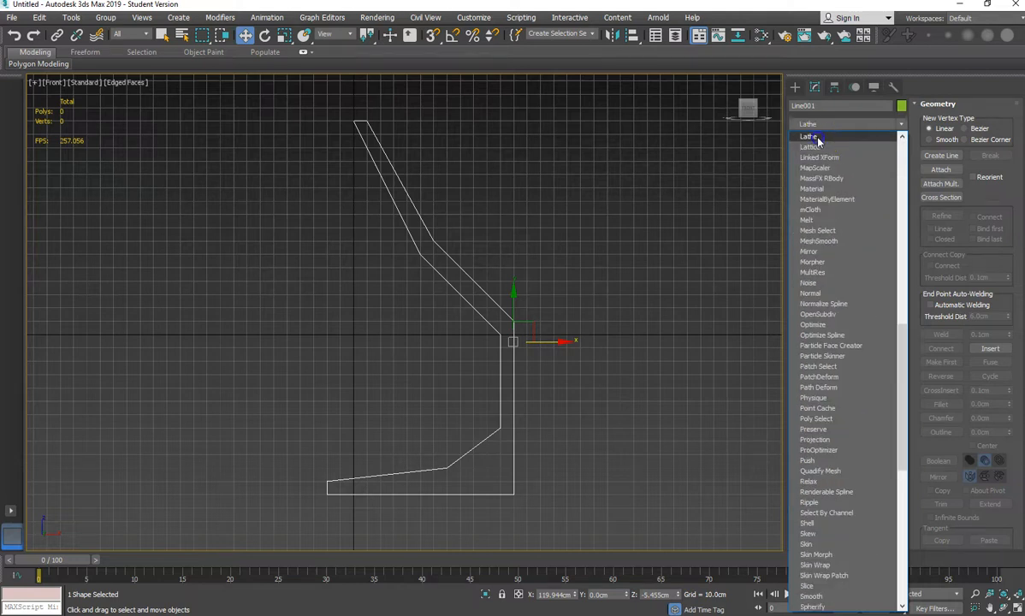
{"action": "left_click", "coordinate": [809, 137]}
{"action": "middle_click_drag", "start_coordinate": [648, 291], "coordinate": [613, 303], "text": "alt"}
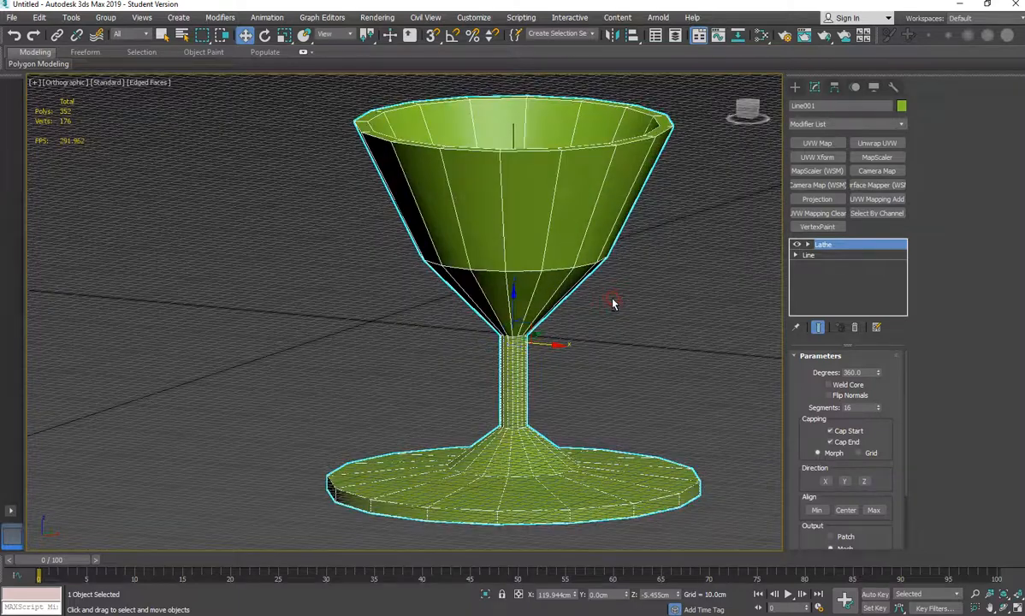
{"action": "key", "text": "p"}
{"action": "scroll", "coordinate": [520, 341], "scroll_direction": "down", "scroll_amount": 2}
{"action": "middle_click_drag", "start_coordinate": [520, 341], "coordinate": [501, 363], "text": "alt"}
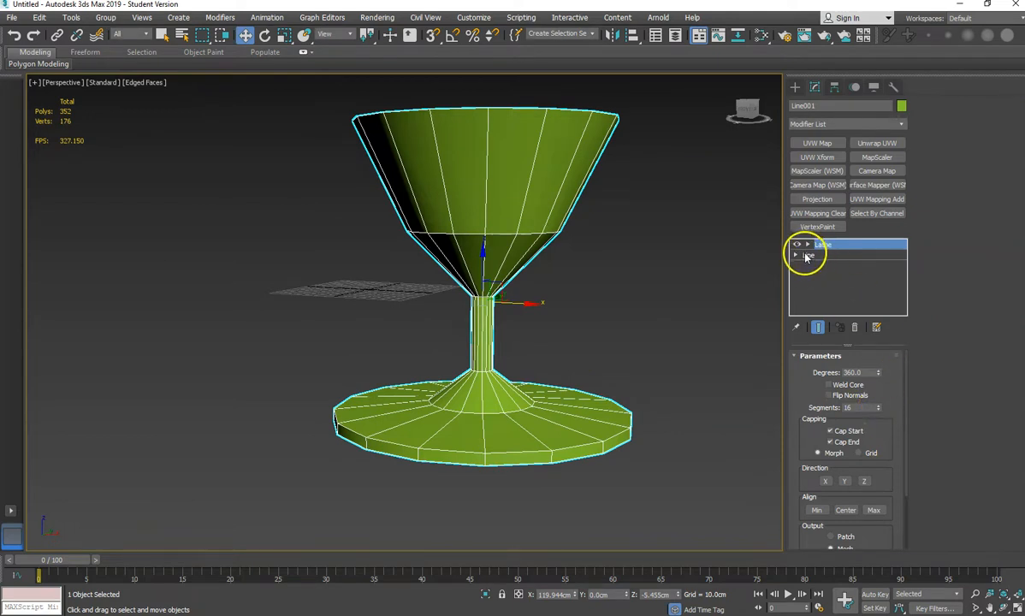
- Reduce the goblet's Lathe segments to 8 and check the polygon statistics
{"action": "left_click", "coordinate": [879, 410]}
{"action": "left_click", "coordinate": [879, 410]}
{"action": "left_click", "coordinate": [879, 410]}
{"action": "left_click", "coordinate": [878, 410]}
{"action": "left_click", "coordinate": [878, 410]}
{"action": "left_click", "coordinate": [879, 410]}
{"action": "left_click", "coordinate": [879, 410]}
{"action": "left_click", "coordinate": [880, 410]}
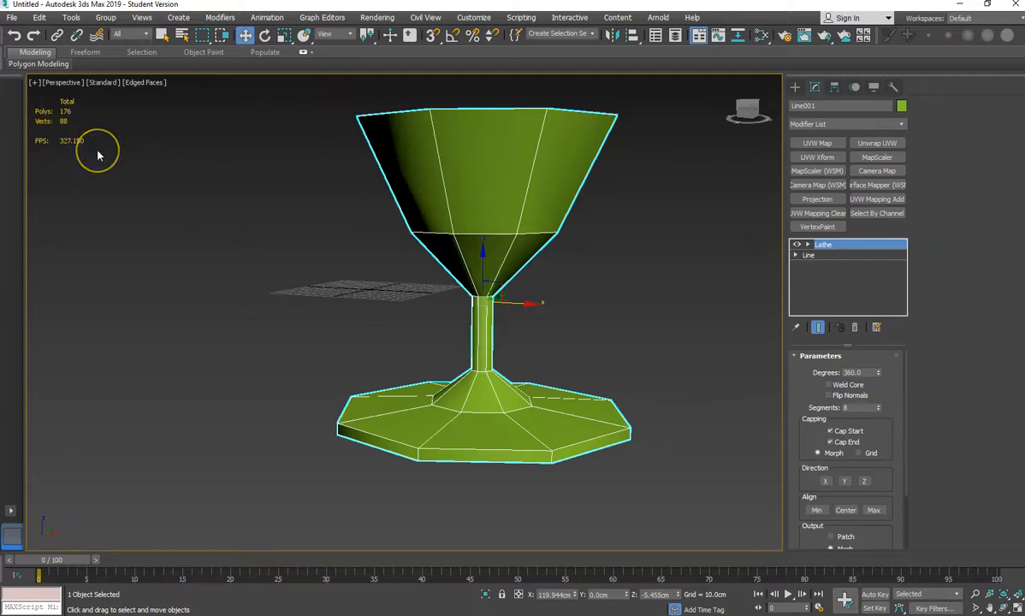
{"action": "key", "text": "7"}
- Try other Lathe segment counts on the goblet, from 9 down to 5
{"action": "left_click", "coordinate": [878, 409]}
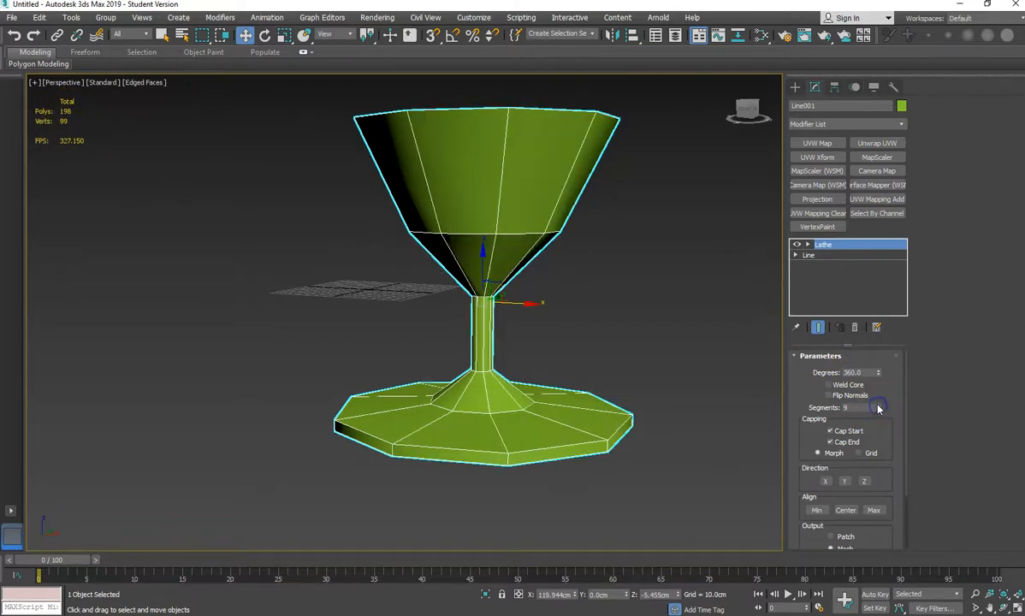
{"action": "left_click", "coordinate": [880, 412]}
{"action": "left_click", "coordinate": [880, 411]}
{"action": "left_click", "coordinate": [881, 411]}
{"action": "left_click", "coordinate": [881, 411]}
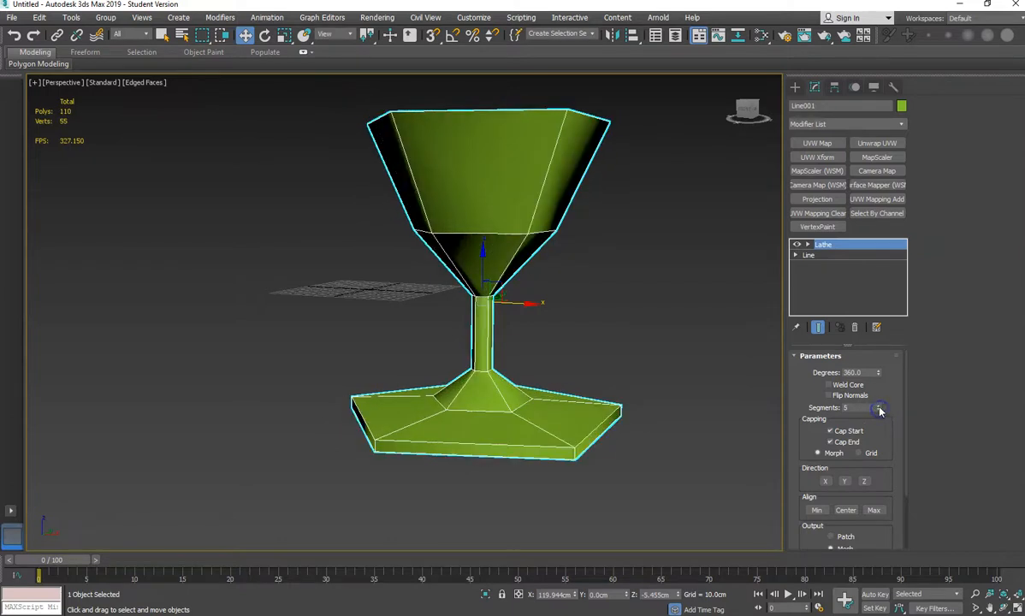
- Set the goblet's Lathe segments to 12
{"action": "left_click", "coordinate": [879, 406]}
{"action": "left_click", "coordinate": [879, 405]}
{"action": "left_click", "coordinate": [879, 406]}
{"action": "left_click", "coordinate": [879, 405]}
{"action": "left_click", "coordinate": [879, 406]}
{"action": "left_click", "coordinate": [879, 404]}
{"action": "left_click", "coordinate": [879, 405]}
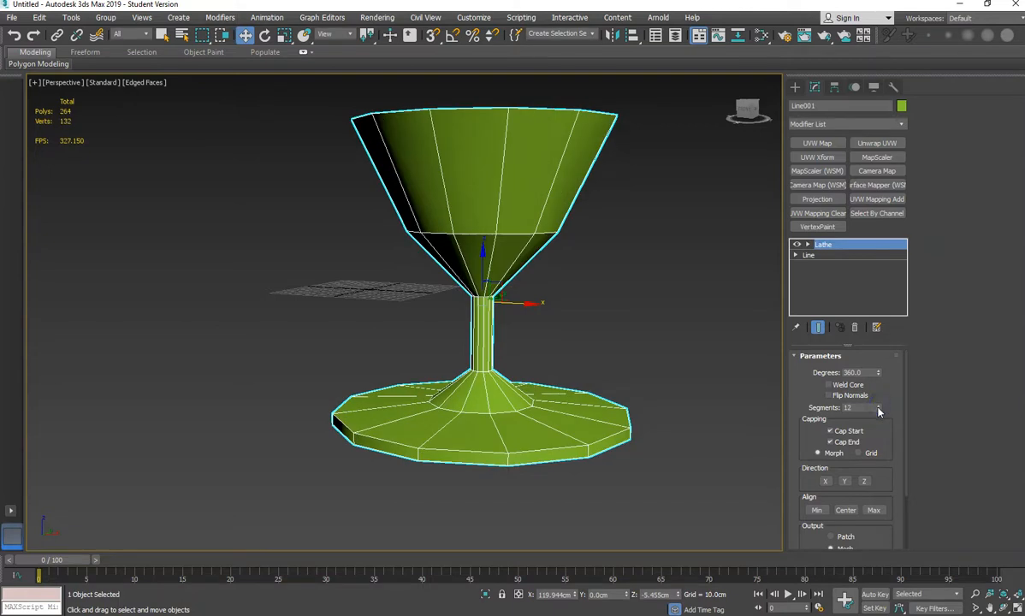
- Open the goblet profile's vertices for editing and convert the outer vertex at the top of the stem to Smooth
{"action": "middle_click_drag", "start_coordinate": [583, 352], "coordinate": [523, 426], "text": "alt"}
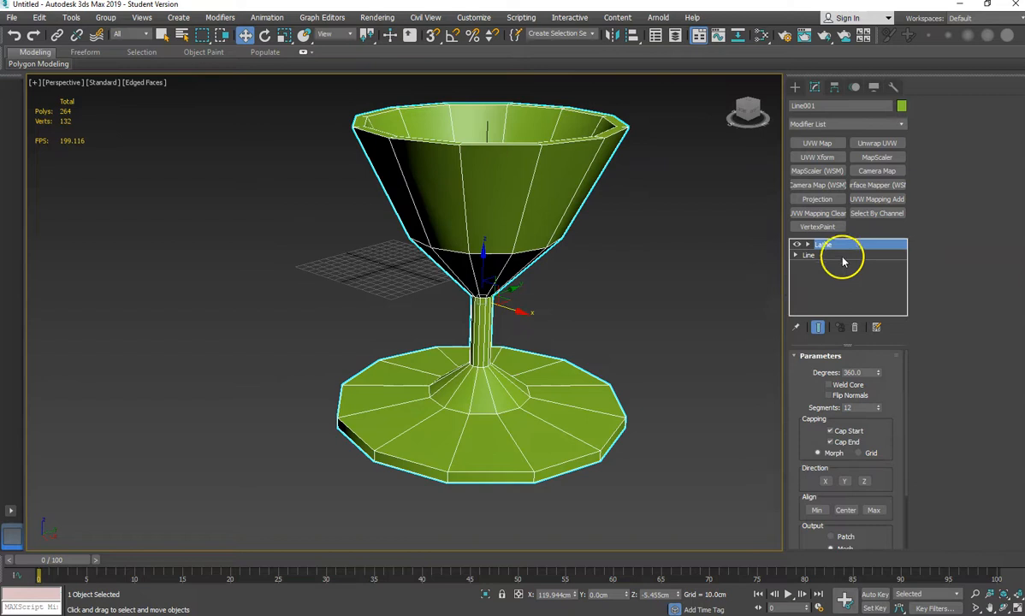
{"action": "left_click", "coordinate": [796, 256]}
{"action": "left_click", "coordinate": [818, 267]}
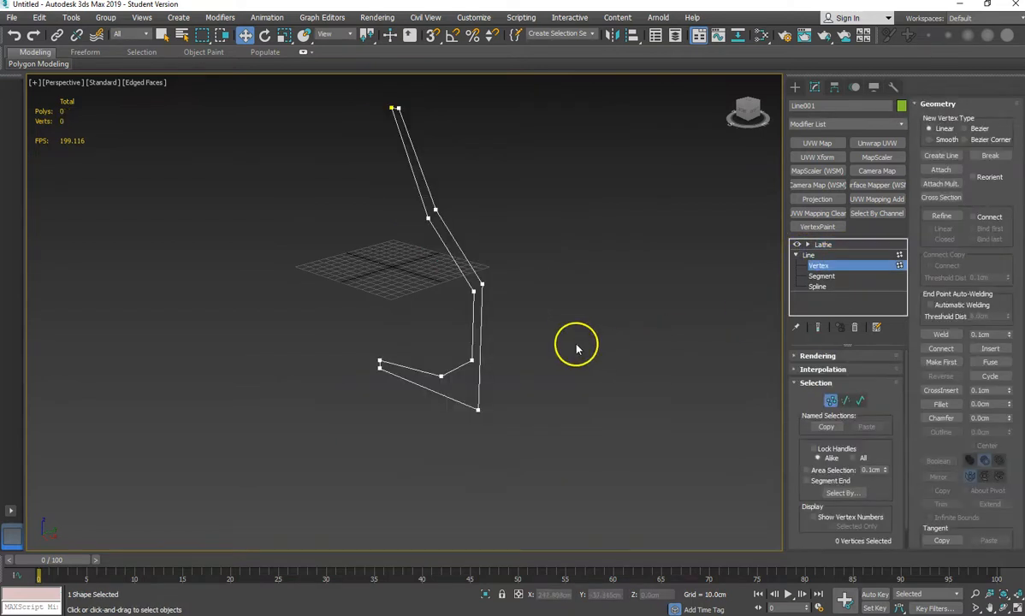
{"action": "middle_click_drag", "start_coordinate": [440, 294], "coordinate": [513, 291], "text": "alt"}
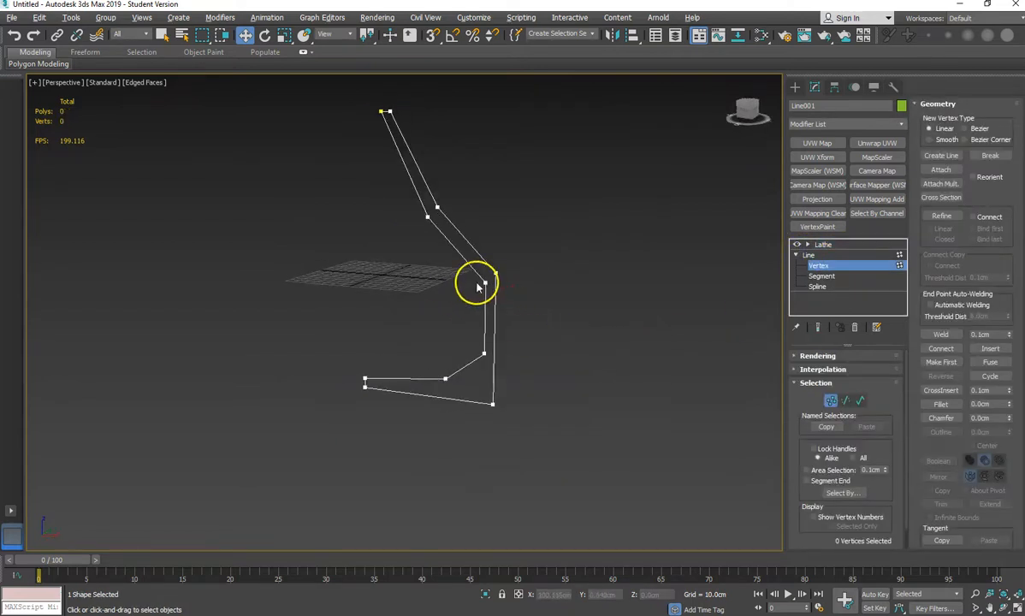
{"action": "left_click", "coordinate": [489, 287]}
{"action": "right_click", "coordinate": [483, 278]}
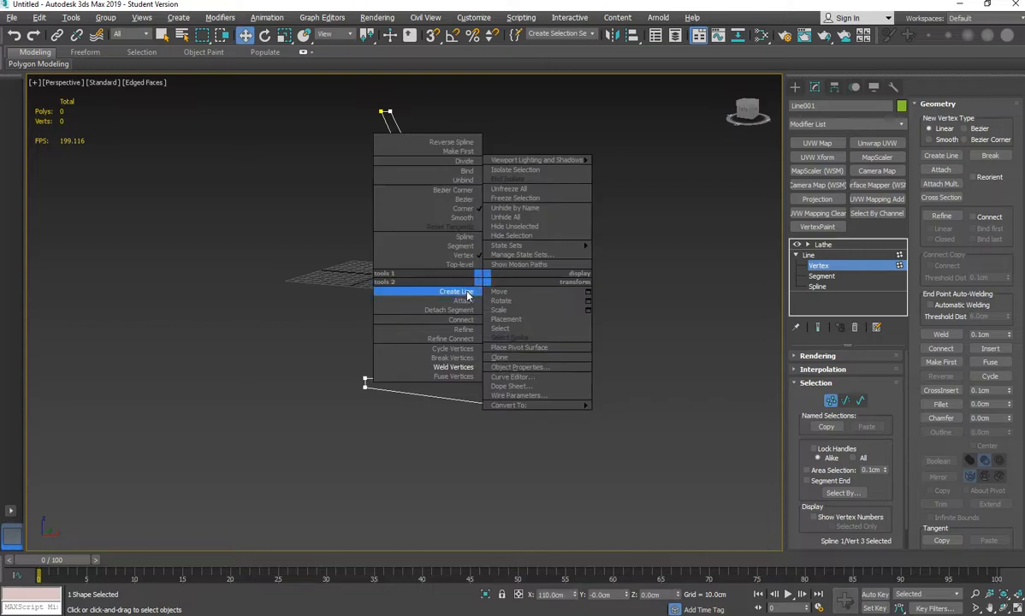
{"action": "left_click", "coordinate": [460, 219]}
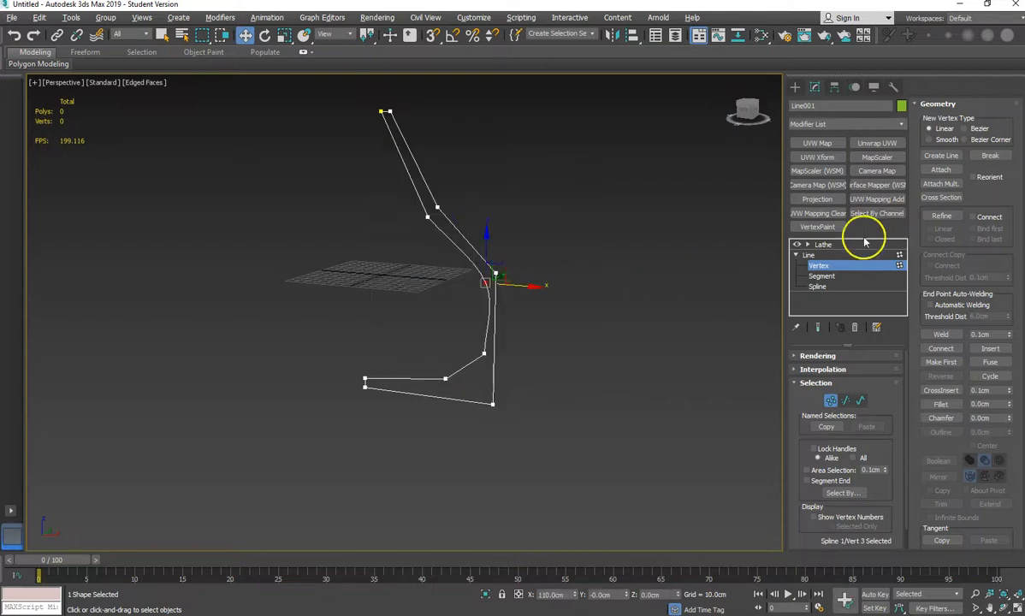
- Check the lathed goblet, then return to the profile's vertices with the end result shown and the model see-through
{"action": "left_click", "coordinate": [816, 245]}
{"action": "middle_click_drag", "start_coordinate": [574, 326], "coordinate": [614, 285], "text": "alt"}
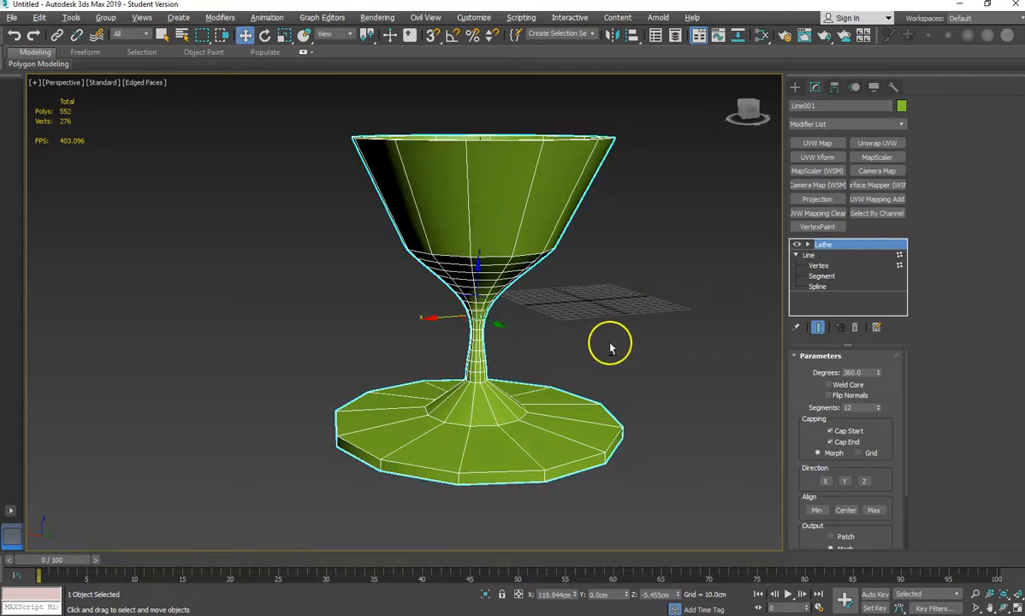
{"action": "key", "text": "F3"}
{"action": "middle_click_drag", "start_coordinate": [574, 295], "coordinate": [504, 285], "text": "alt"}
{"action": "left_click", "coordinate": [819, 266]}
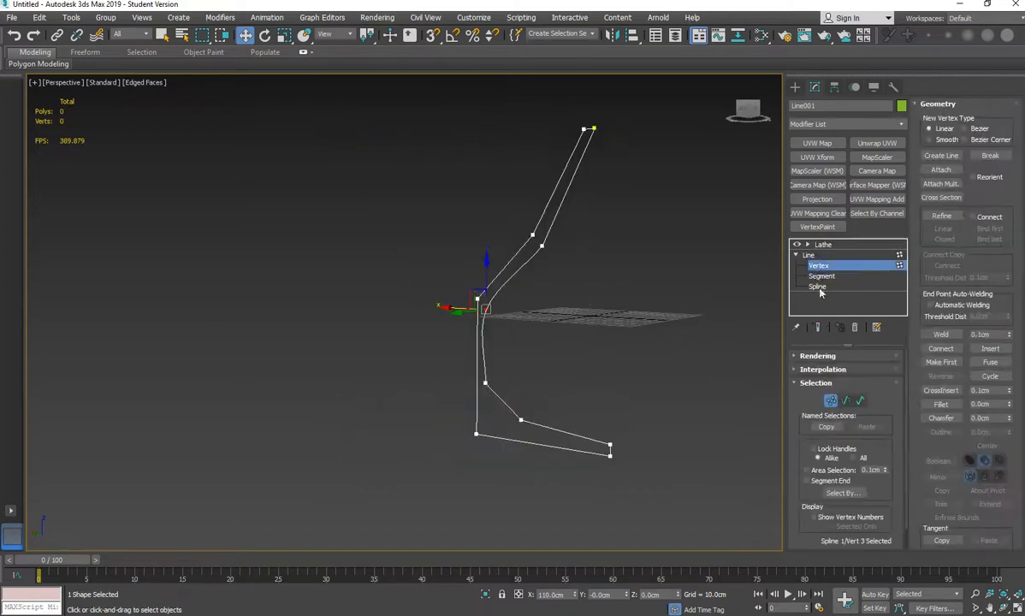
{"action": "left_click", "coordinate": [819, 327]}
{"action": "middle_click_drag", "start_coordinate": [534, 289], "coordinate": [600, 317], "text": "alt"}
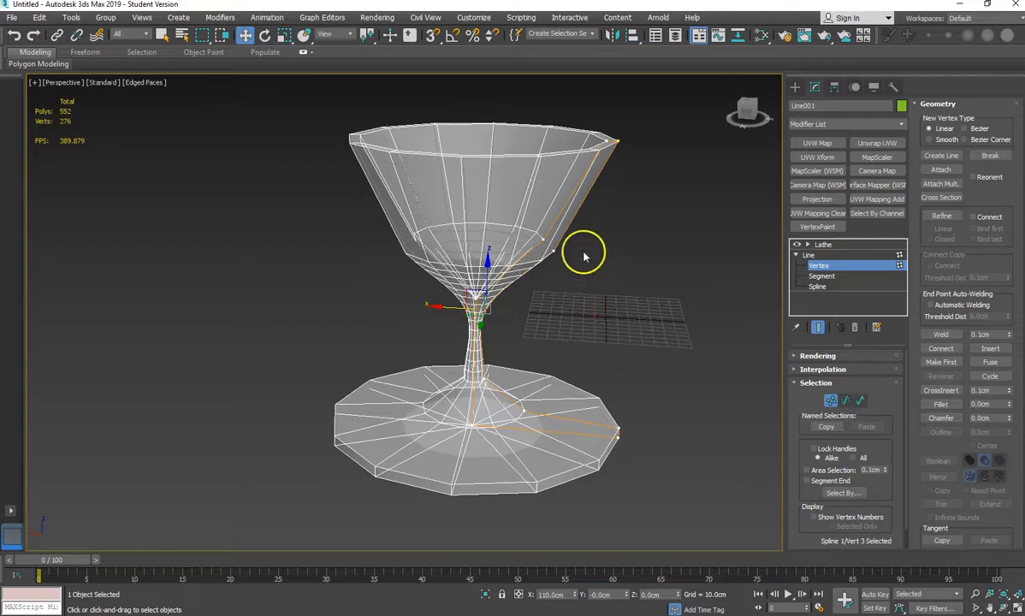
- Convert the outer vertex where the bowl bends toward the stem to Smooth
{"action": "right_click", "coordinate": [553, 249]}
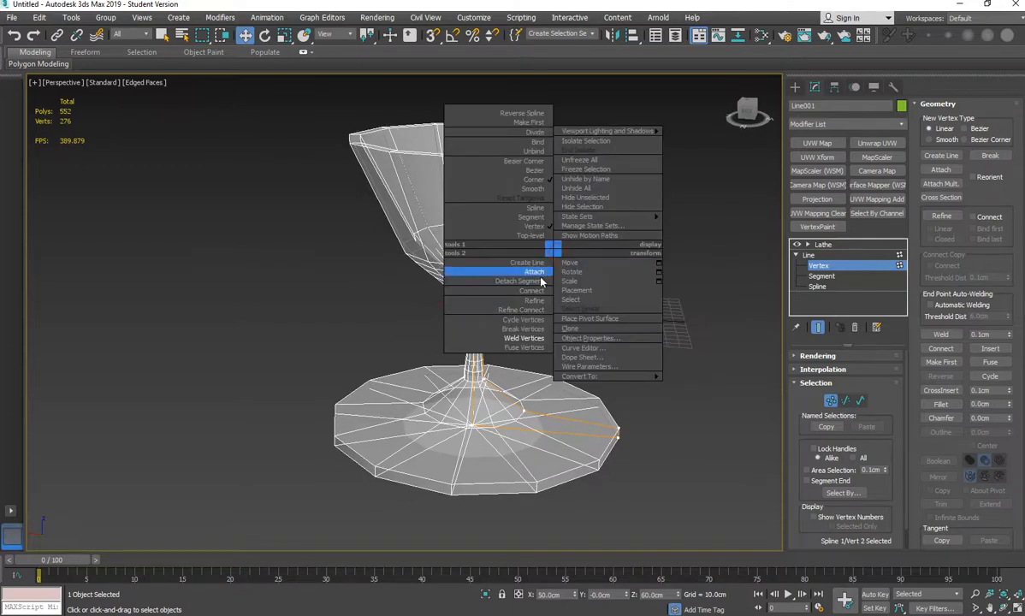
{"action": "left_click", "coordinate": [532, 189]}
{"action": "middle_click_drag", "start_coordinate": [575, 268], "coordinate": [591, 284], "text": "alt"}
{"action": "middle_click_drag", "start_coordinate": [528, 381], "coordinate": [526, 363], "text": "alt"}
- Convert the vertex at the bottom of the stem and the one where the foot flares out to Smooth
{"action": "left_click_drag", "start_coordinate": [484, 409], "coordinate": [485, 408]}
{"action": "right_click", "coordinate": [484, 389]}
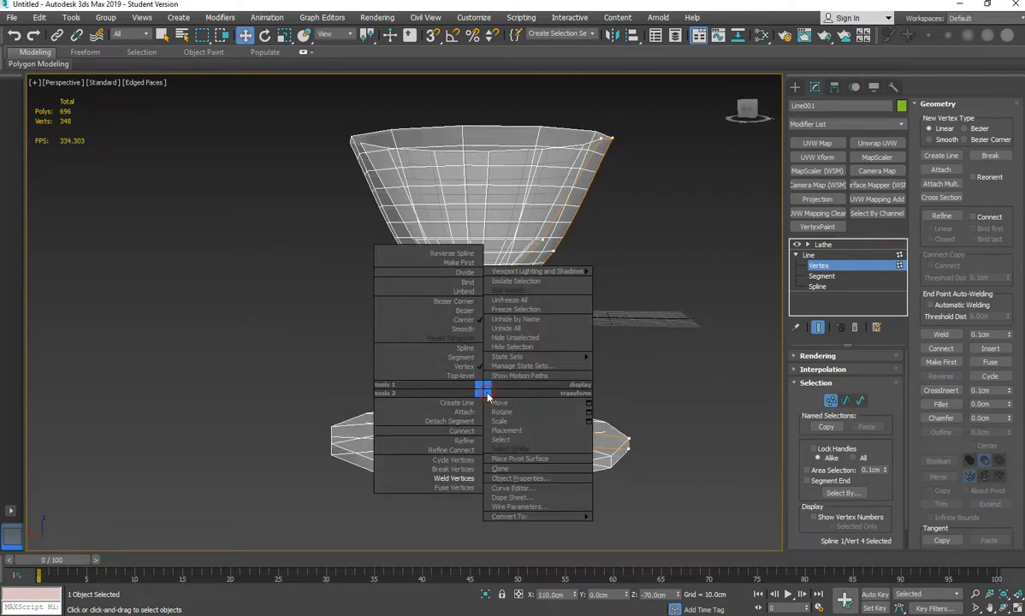
{"action": "left_click", "coordinate": [463, 331]}
{"action": "left_click", "coordinate": [530, 432]}
{"action": "right_click", "coordinate": [524, 415]}
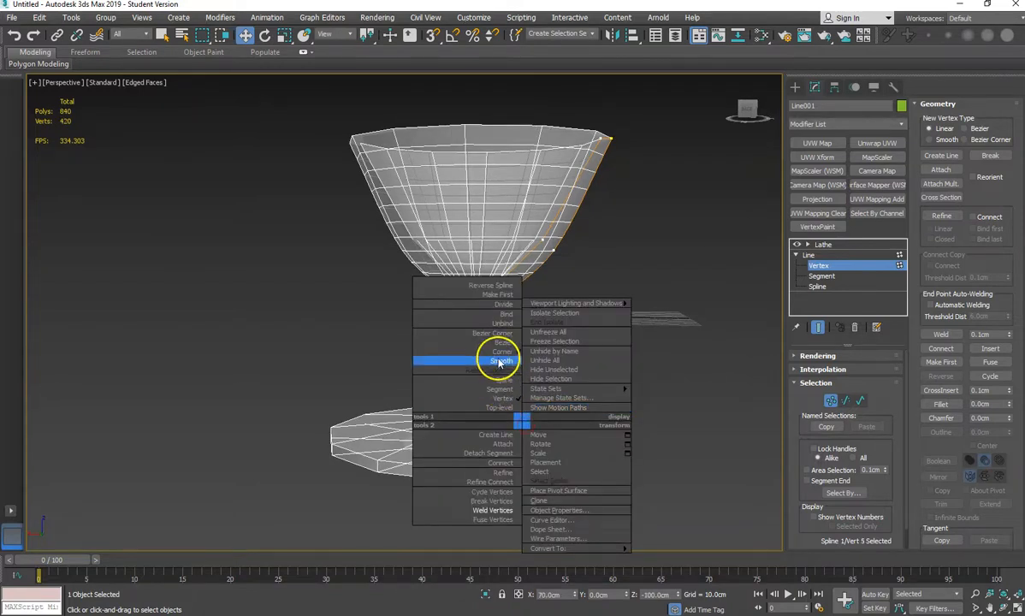
{"action": "left_click", "coordinate": [502, 354]}
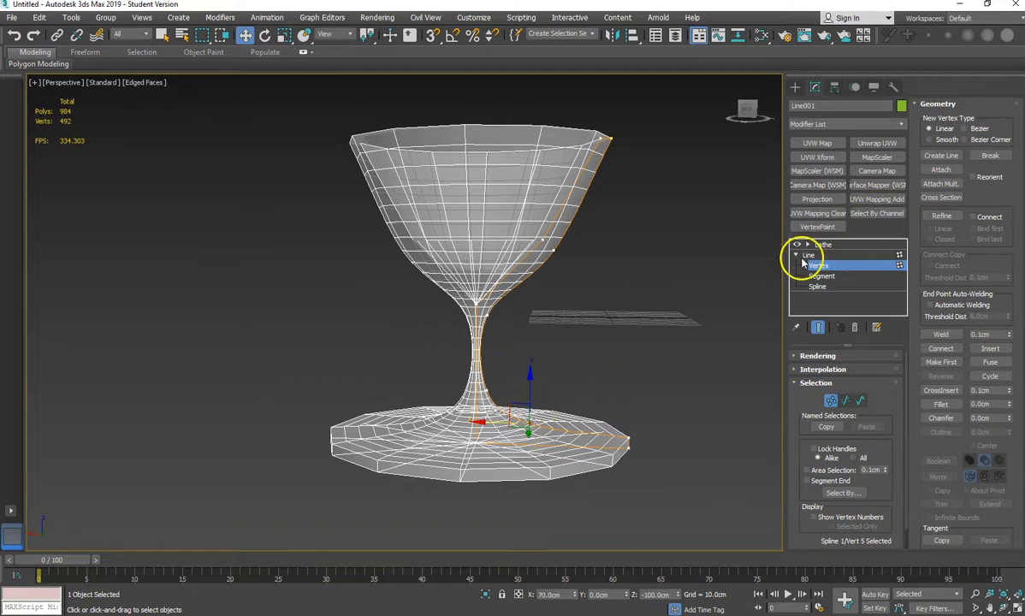
- Turn off see-through display and thicken the stem by moving its lower and upper outer vertices slightly outward along X
{"action": "key", "text": "alt+x"}
{"action": "middle_click_drag", "start_coordinate": [620, 278], "coordinate": [663, 286], "text": "alt"}
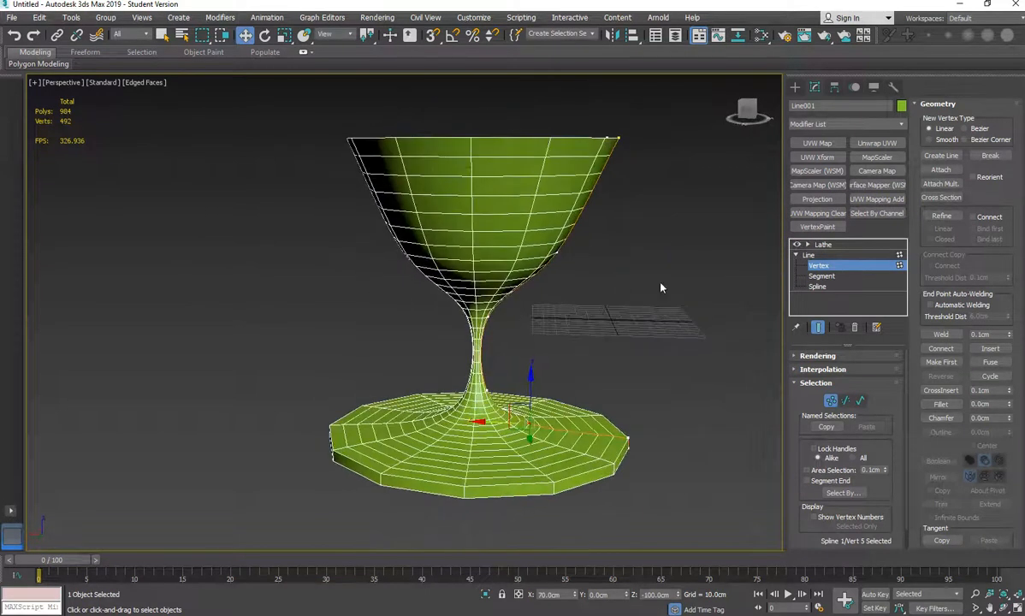
{"action": "left_click", "coordinate": [488, 390]}
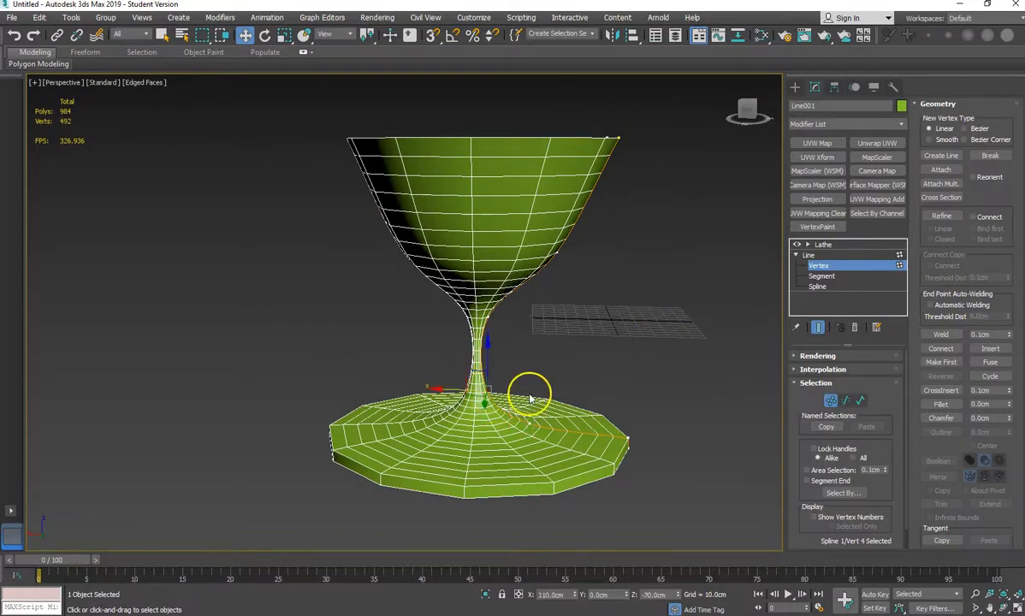
{"action": "left_click_drag", "start_coordinate": [448, 389], "coordinate": [457, 390]}
{"action": "left_click", "coordinate": [487, 314]}
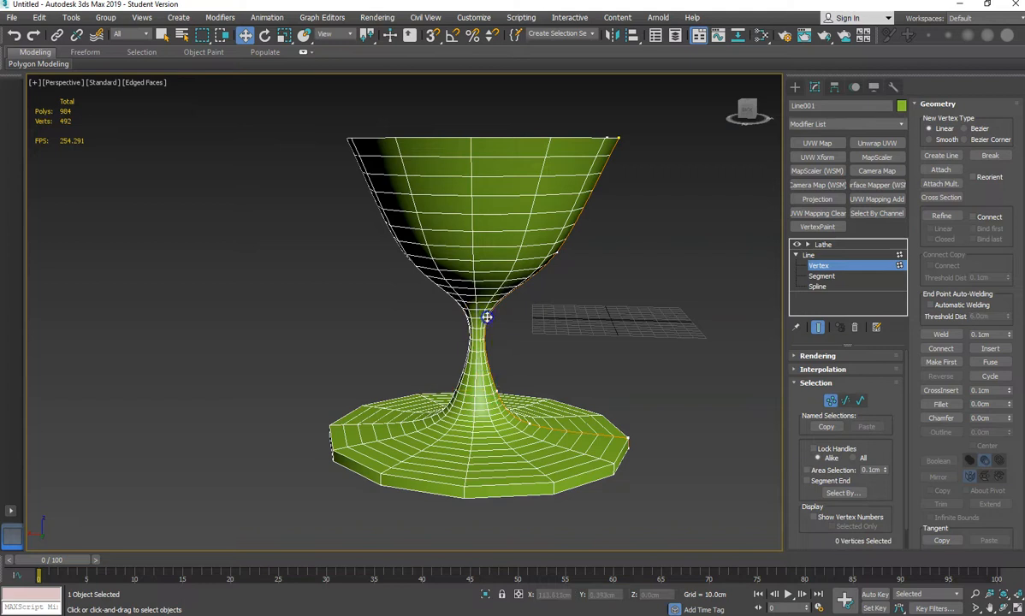
{"action": "left_click", "coordinate": [486, 317]}
{"action": "mouse_move", "coordinate": [461, 317]}
{"action": "left_mouse_down"}
{"action": "mouse_move", "coordinate": [485, 317]}
{"action": "mouse_move", "coordinate": [465, 316]}
{"action": "left_mouse_up"}
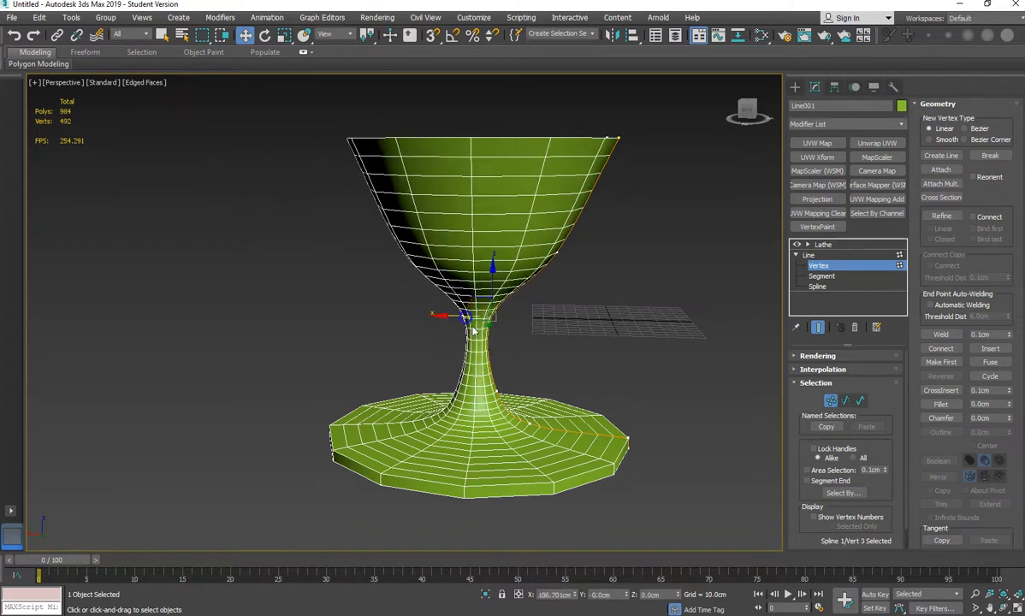
- Move the upper rim vertex of the foot inward to X about 5.09 cm and convert it to Smooth
{"action": "left_click", "coordinate": [624, 437]}
{"action": "left_click_drag", "start_coordinate": [606, 437], "coordinate": [579, 434]}
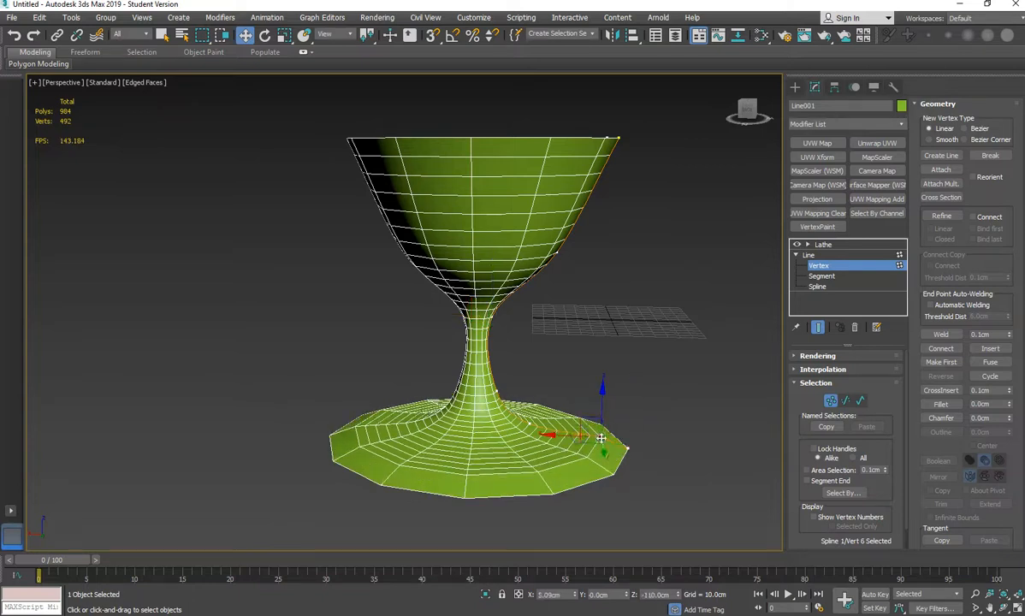
{"action": "right_click", "coordinate": [597, 435]}
{"action": "left_click", "coordinate": [575, 369]}
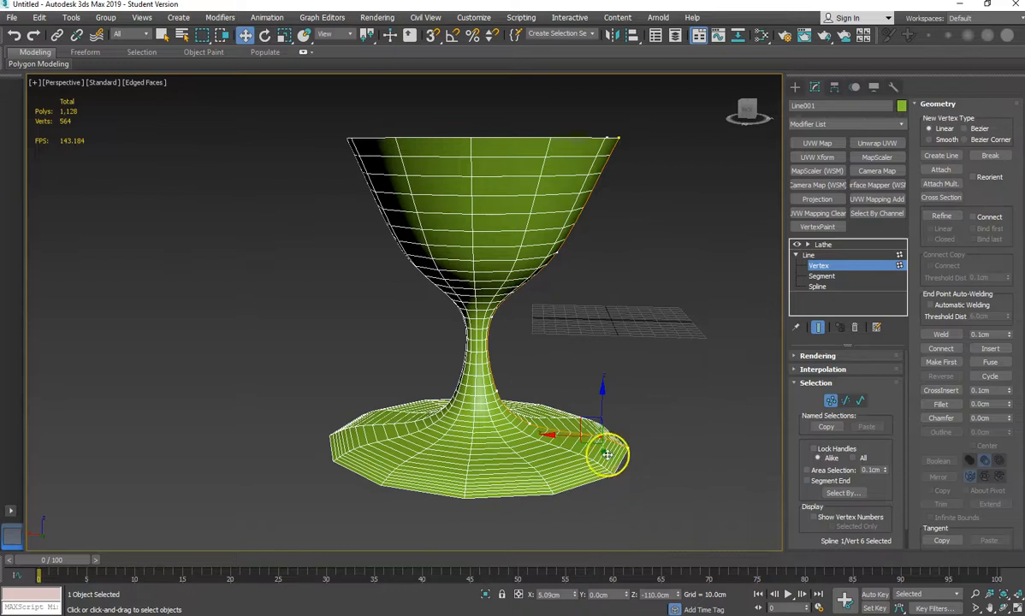
- Convert the foot's upper rim vertex to Bezier and adjust its handle along X
{"action": "right_click", "coordinate": [597, 435]}
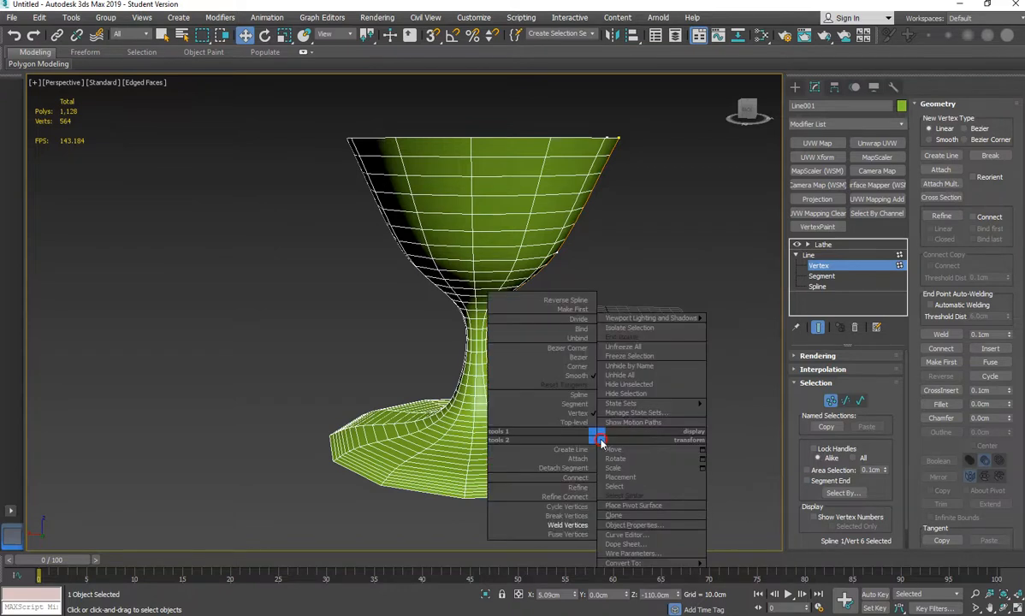
{"action": "left_click", "coordinate": [575, 359]}
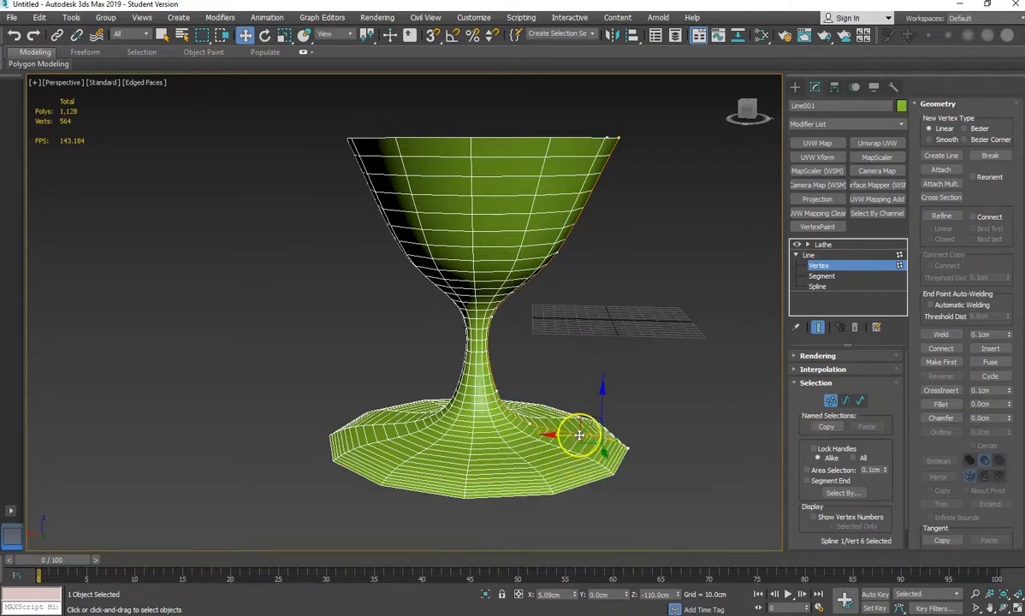
{"action": "mouse_move", "coordinate": [583, 434]}
{"action": "left_mouse_down"}
{"action": "mouse_move", "coordinate": [599, 390]}
{"action": "mouse_move", "coordinate": [584, 424]}
{"action": "mouse_move", "coordinate": [633, 443]}
{"action": "mouse_move", "coordinate": [643, 423]}
{"action": "mouse_move", "coordinate": [652, 428]}
{"action": "mouse_move", "coordinate": [590, 430]}
{"action": "left_mouse_up"}
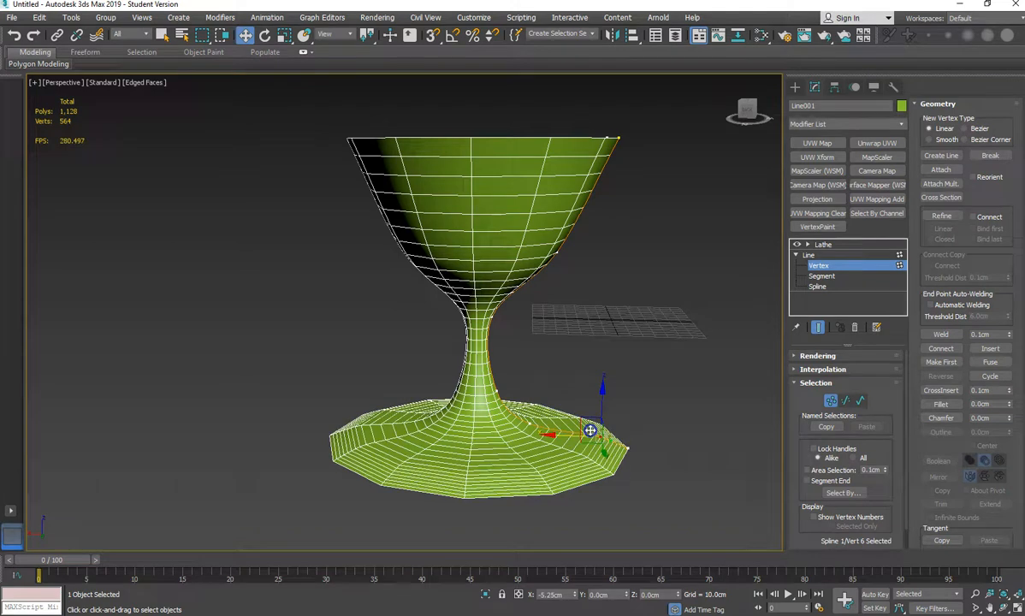
- Convert the outer vertex at the bowl's bend to Bezier, reshape the curve with its handle, and inspect the goblet
{"action": "scroll", "coordinate": [579, 274], "scroll_direction": "up", "scroll_amount": 5}
{"action": "scroll", "coordinate": [565, 263], "scroll_direction": "down", "scroll_amount": 3}
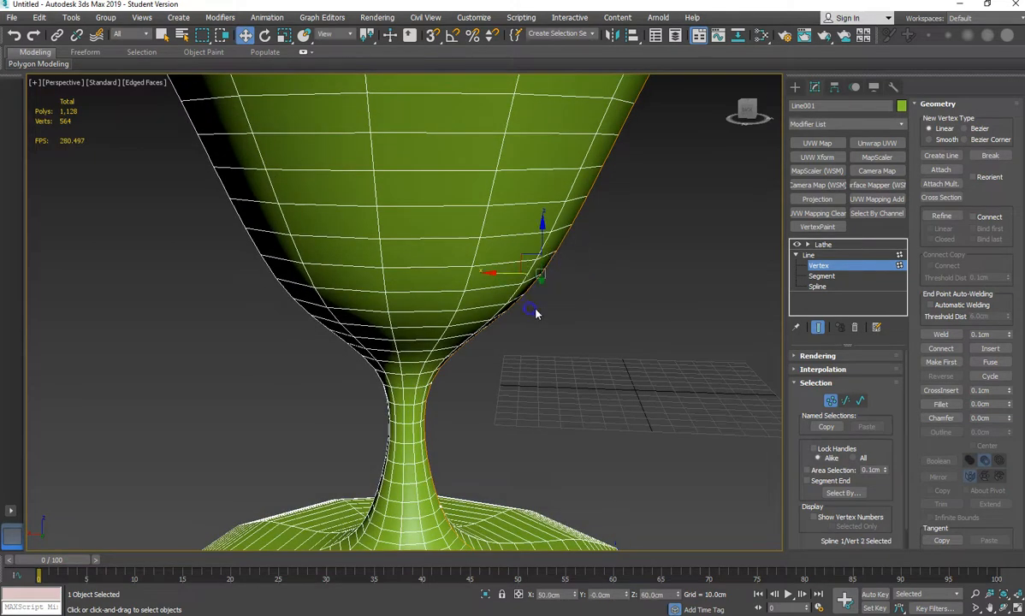
{"action": "right_click", "coordinate": [526, 275]}
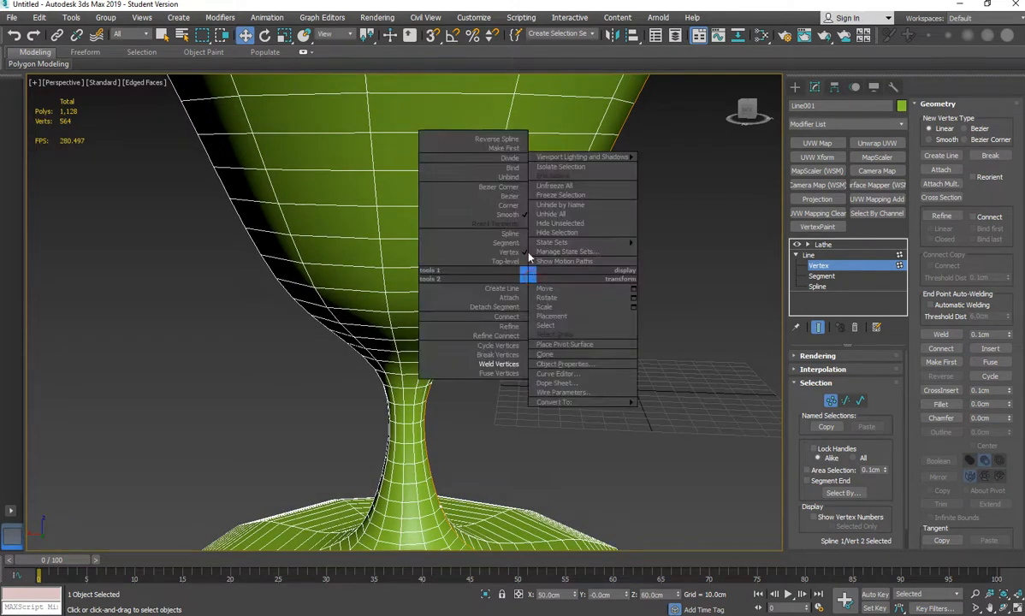
{"action": "left_click", "coordinate": [513, 197]}
{"action": "left_click_drag", "start_coordinate": [576, 222], "coordinate": [565, 203]}
{"action": "scroll", "coordinate": [568, 238], "scroll_direction": "down", "scroll_amount": 5}
{"action": "middle_click_drag", "start_coordinate": [588, 256], "coordinate": [586, 299], "text": "alt"}
{"action": "scroll", "coordinate": [570, 324], "scroll_direction": "up", "scroll_amount": 5}
{"action": "scroll", "coordinate": [567, 327], "scroll_direction": "down", "scroll_amount": 3}
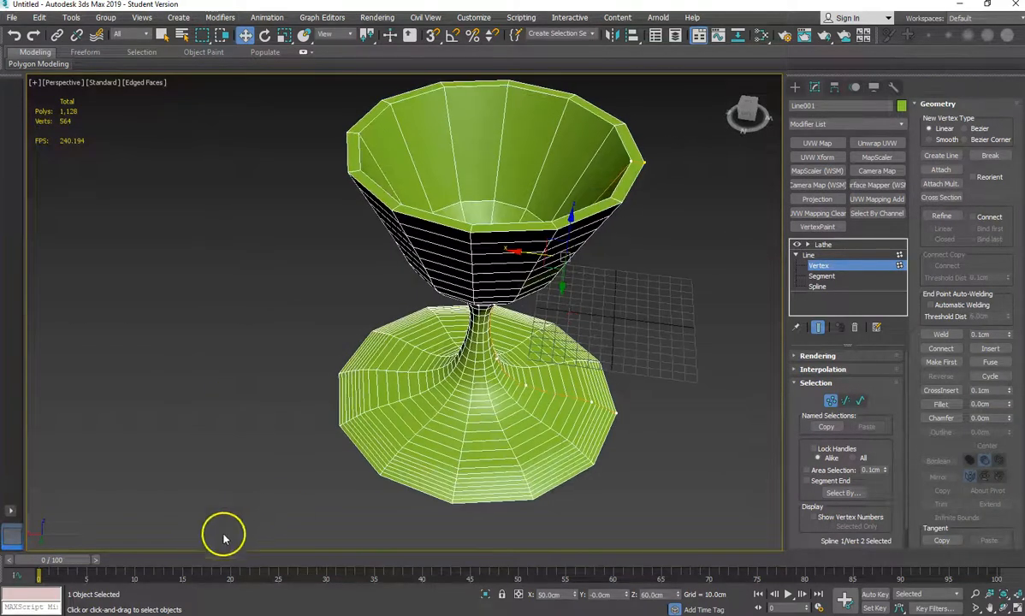